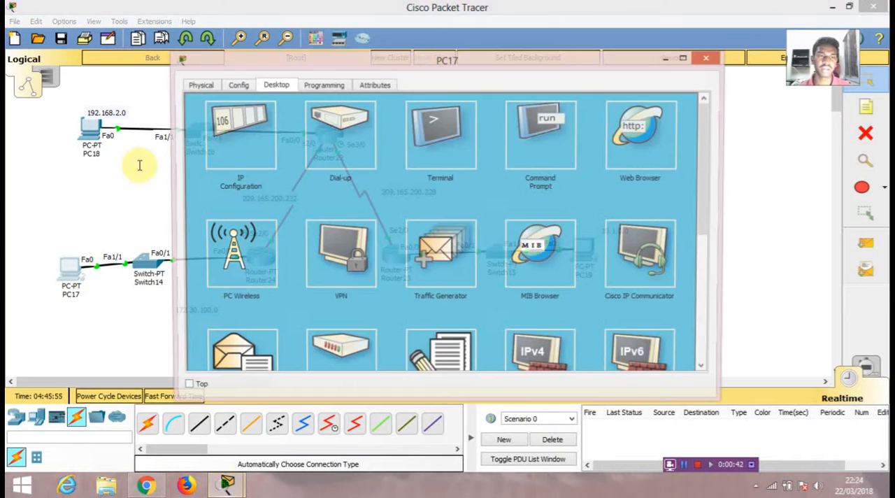
# - Review the static IP address, subnet mask and default gateway settings of PC17, PC18 and PC19
pyautogui.click(234, 140)
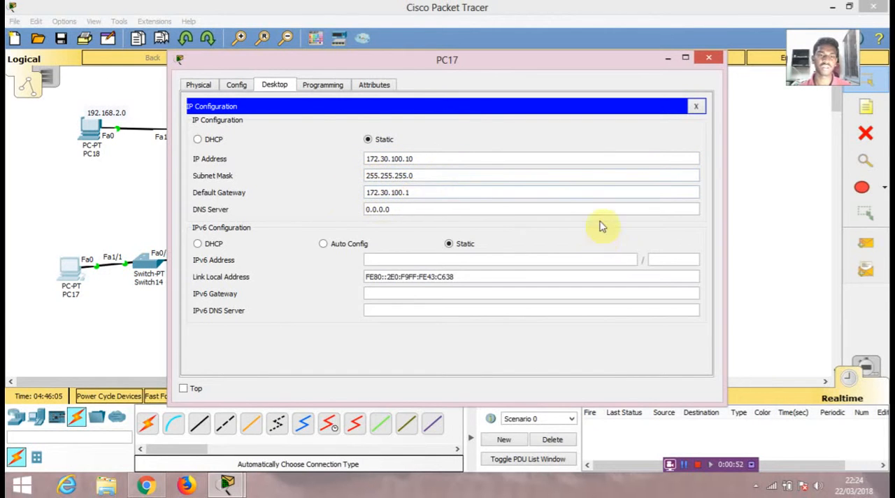
pyautogui.click(707, 62)
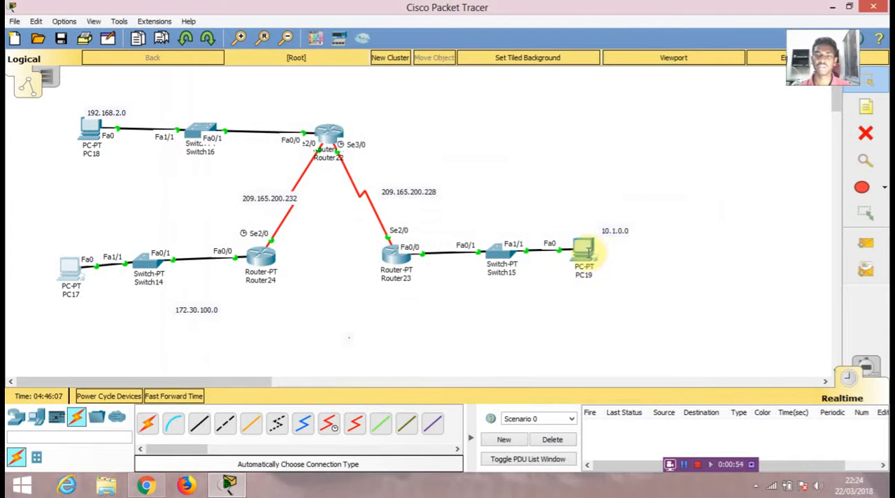
pyautogui.click(84, 140)
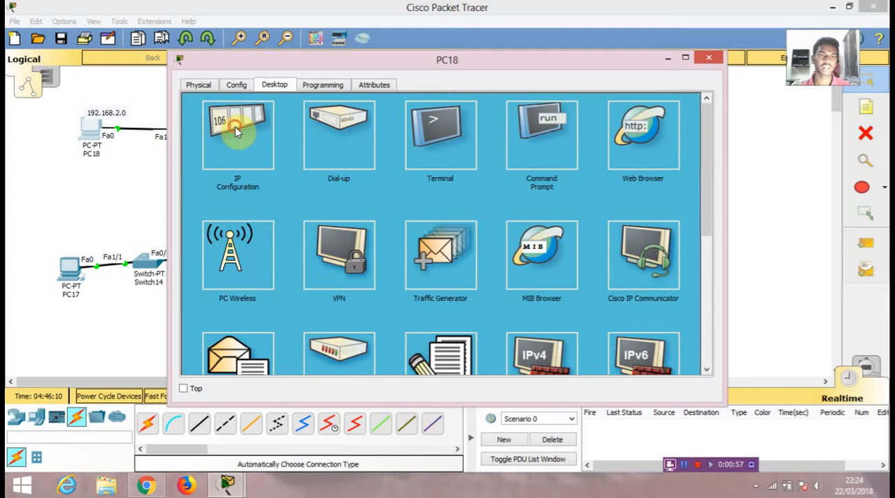
pyautogui.click(238, 129)
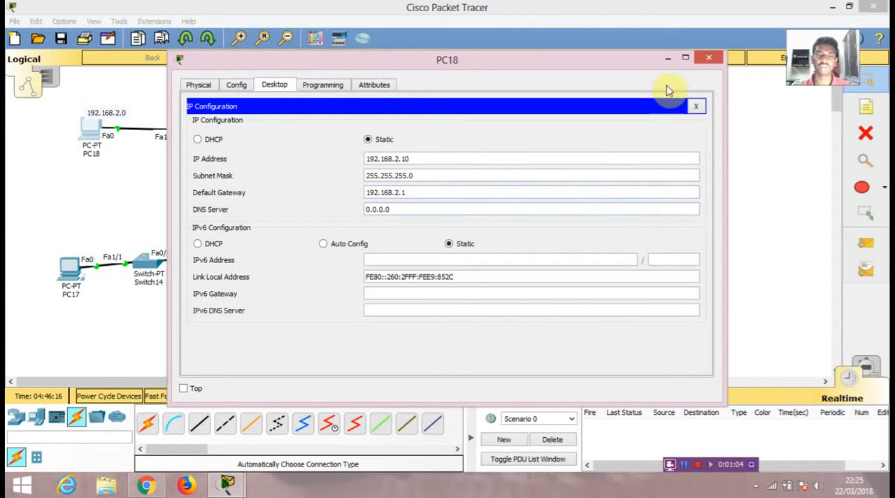
pyautogui.click(708, 58)
pyautogui.click(584, 253)
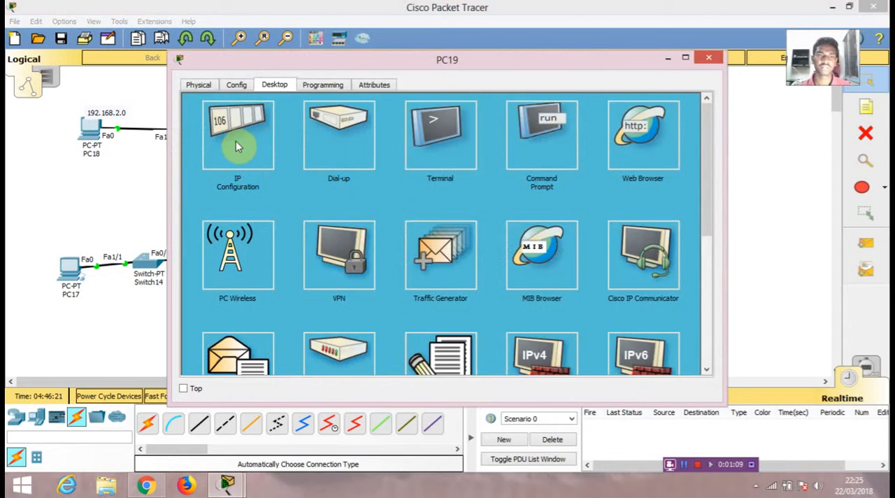
pyautogui.click(235, 144)
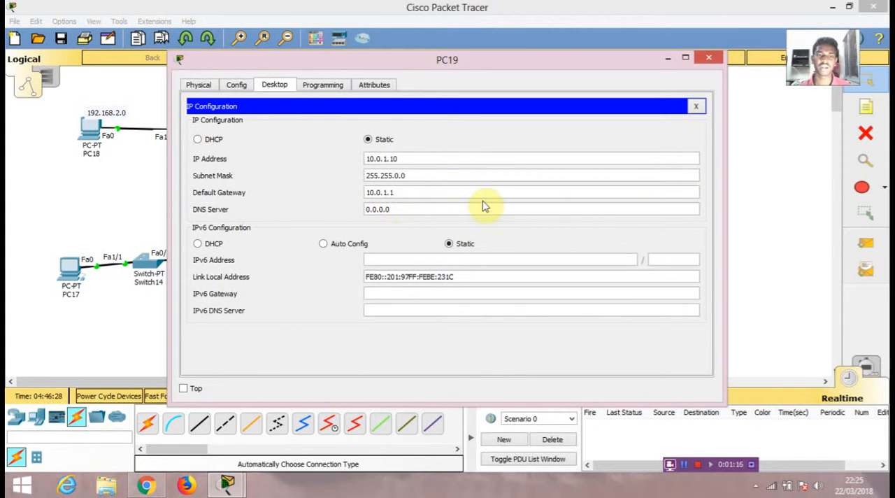
pyautogui.click(705, 62)
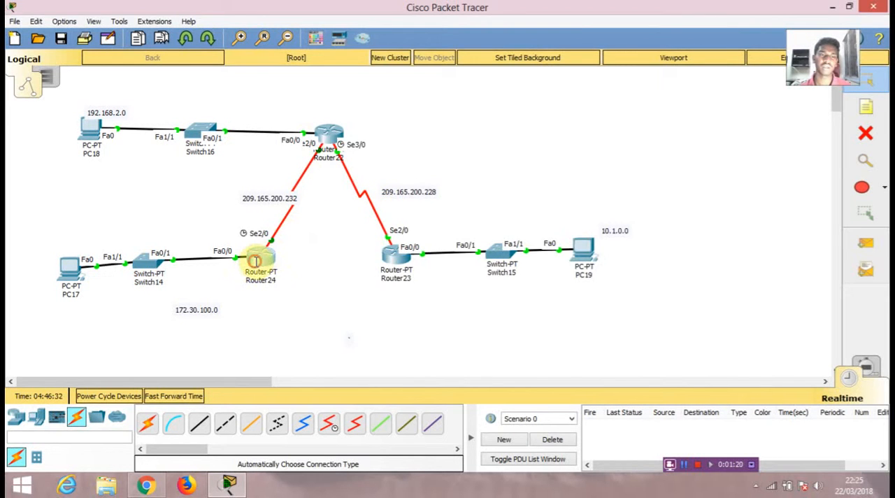
# - Review the IP configuration of Router24's FastEthernet0/0 and Serial2/0 interfaces
pyautogui.moveTo(376, 70); pyautogui.dragTo(656, 47)
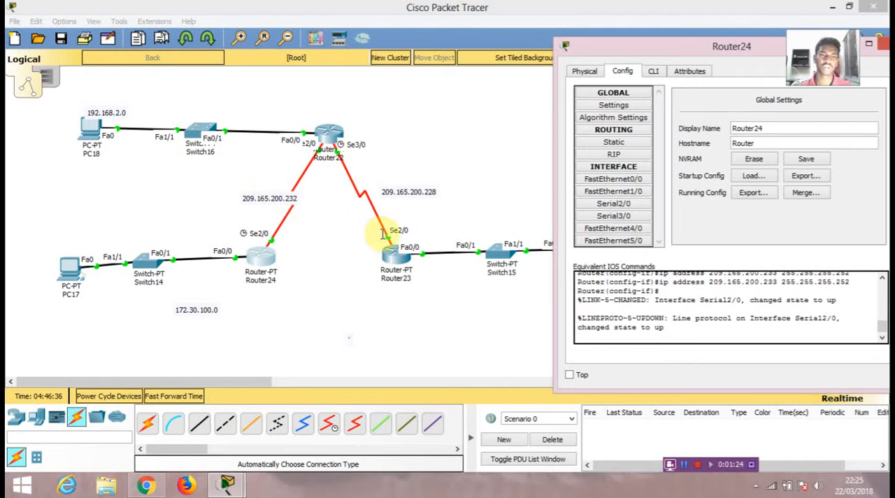
pyautogui.moveTo(723, 47); pyautogui.dragTo(683, 42)
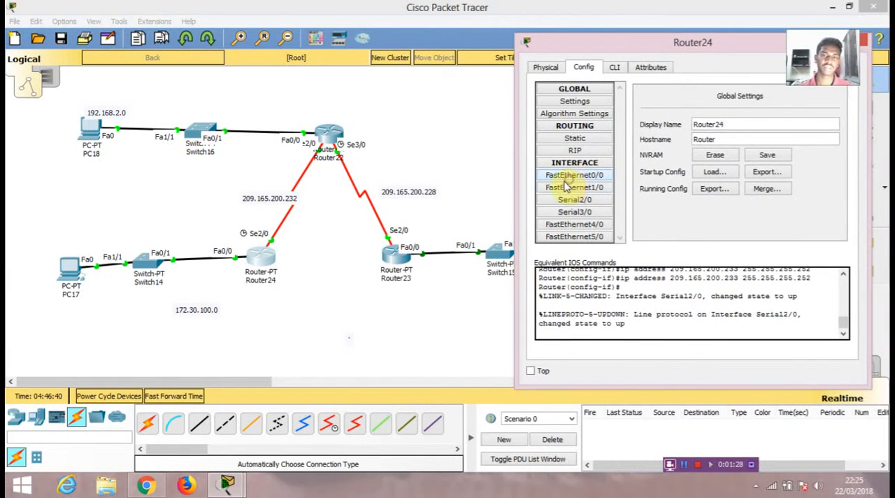
pyautogui.click(575, 174)
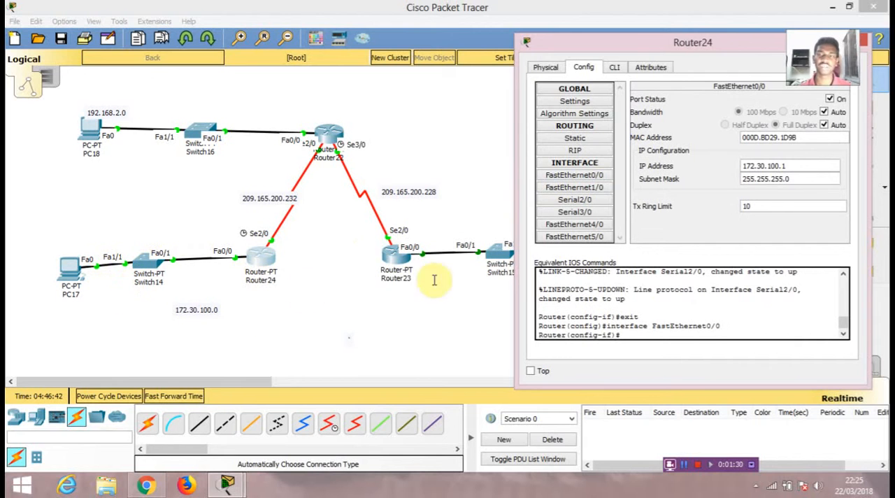
pyautogui.click(568, 200)
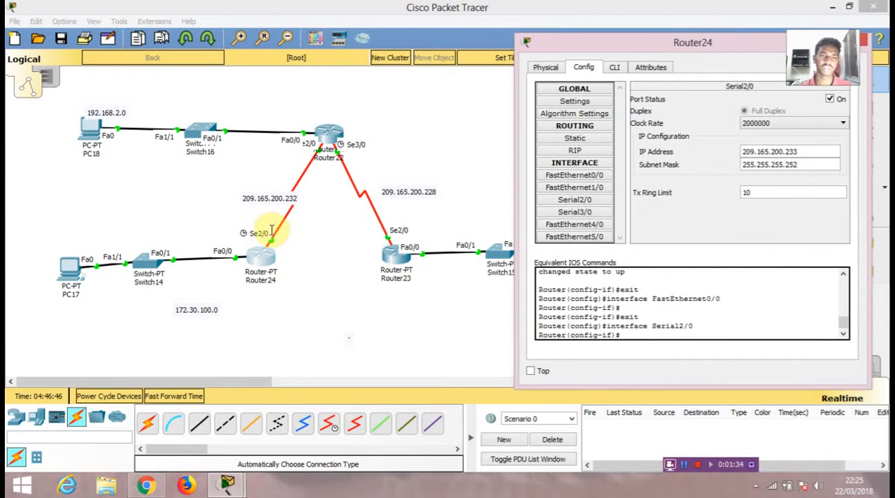
pyautogui.click(768, 151)
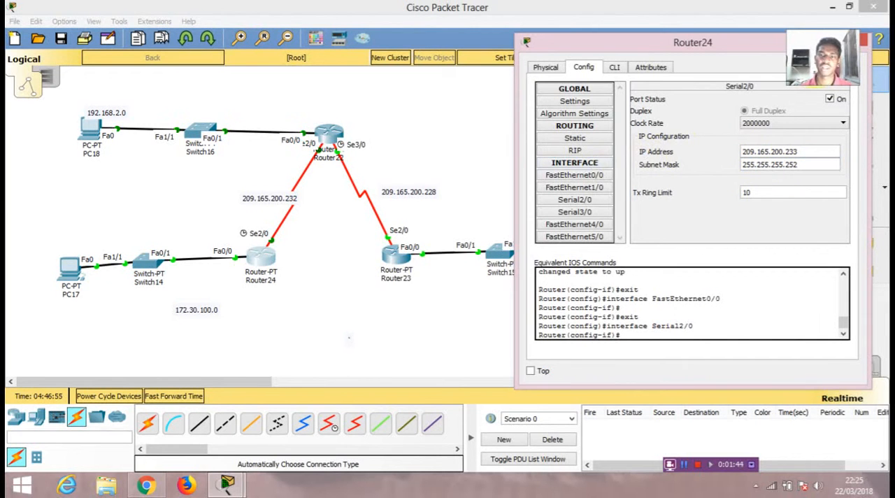
pyautogui.click(863, 41)
# - Set Router22's FastEthernet0/0 interface to IP address 192.168.2.1 with subnet mask 255.255.255.0
pyautogui.click(328, 134)
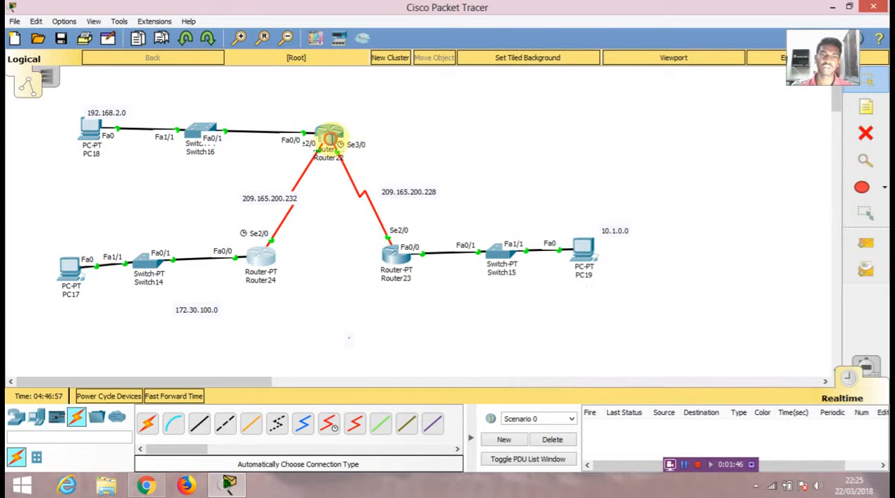
pyautogui.moveTo(459, 60); pyautogui.dragTo(629, 40)
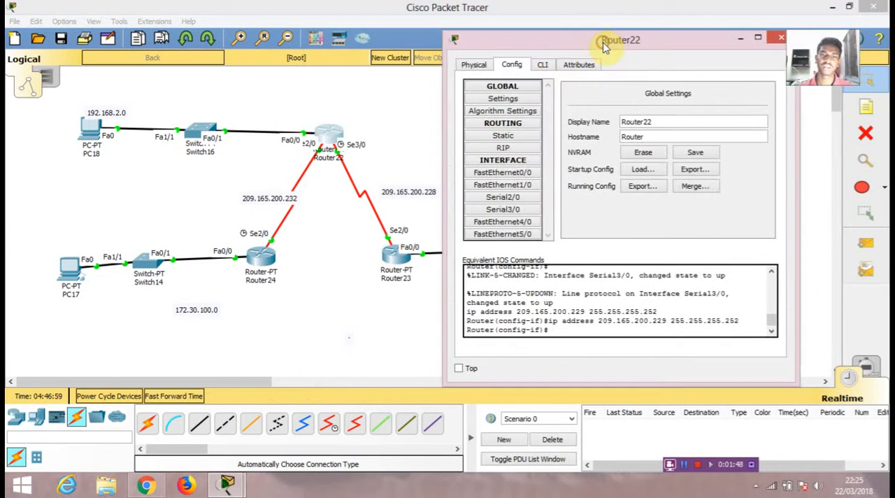
pyautogui.click(493, 172)
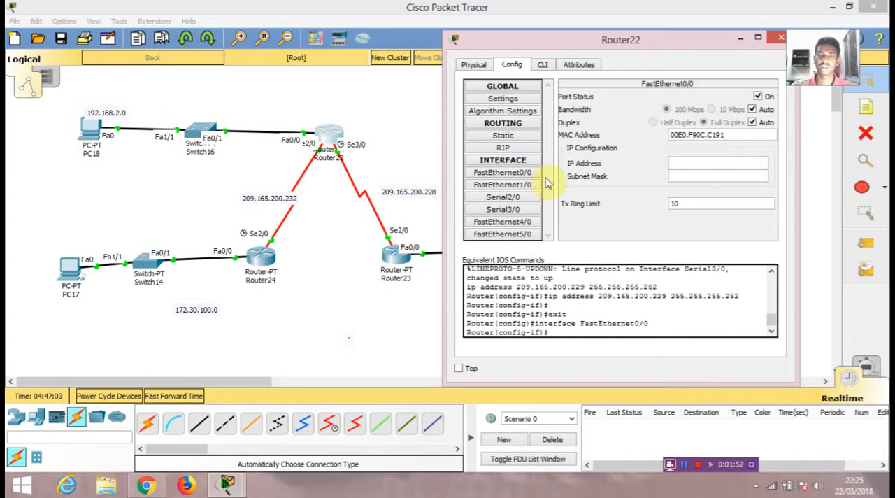
pyautogui.click(524, 173)
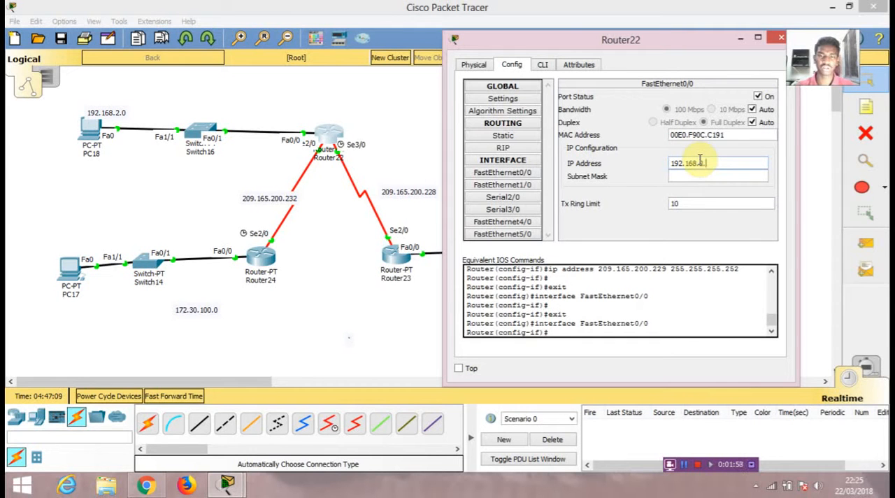
pyautogui.click(700, 162)
pyautogui.write('192.168.2.1')
pyautogui.click(706, 176)
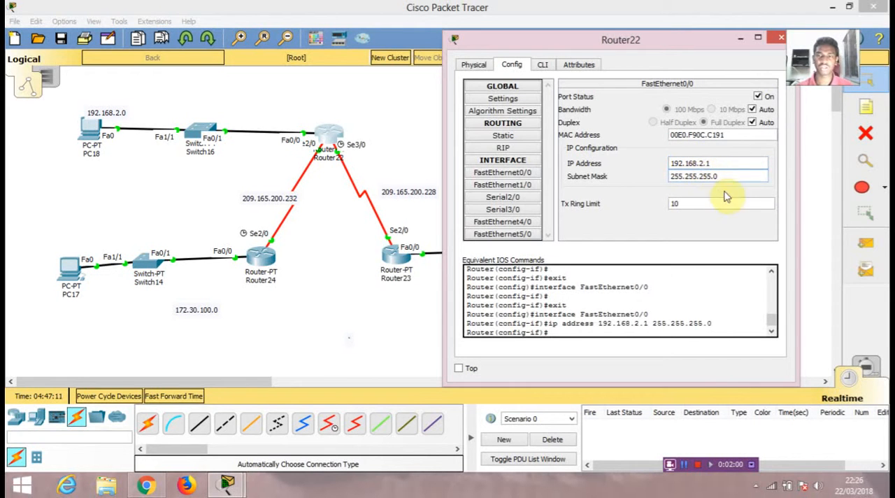
# - Check the IP configuration of Router22's Serial2/0 and Serial3/0 interfaces
pyautogui.click(493, 200)
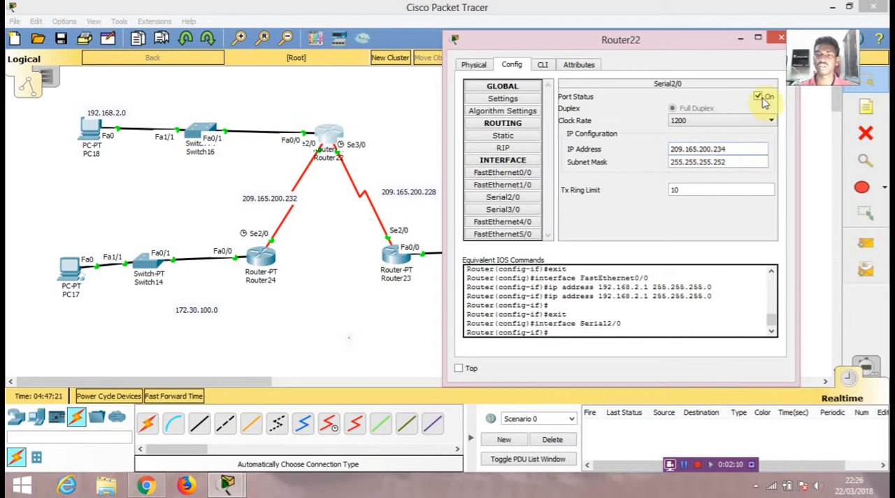
pyautogui.click(496, 209)
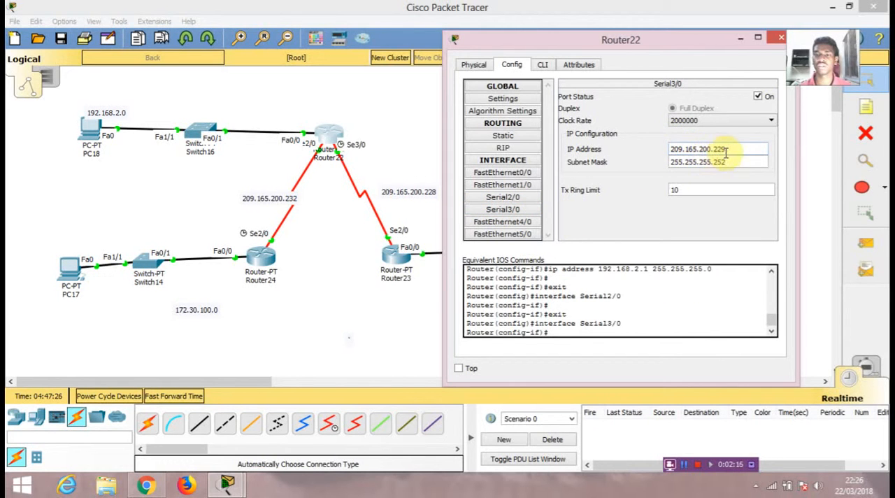
pyautogui.click(781, 39)
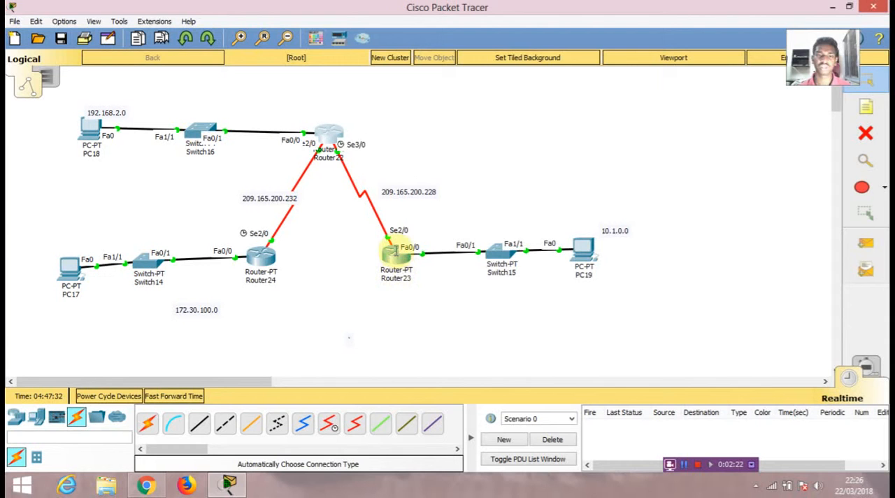
# - Review the IP configuration of Router23's FastEthernet0/0 and Serial2/0 interfaces
pyautogui.click(395, 252)
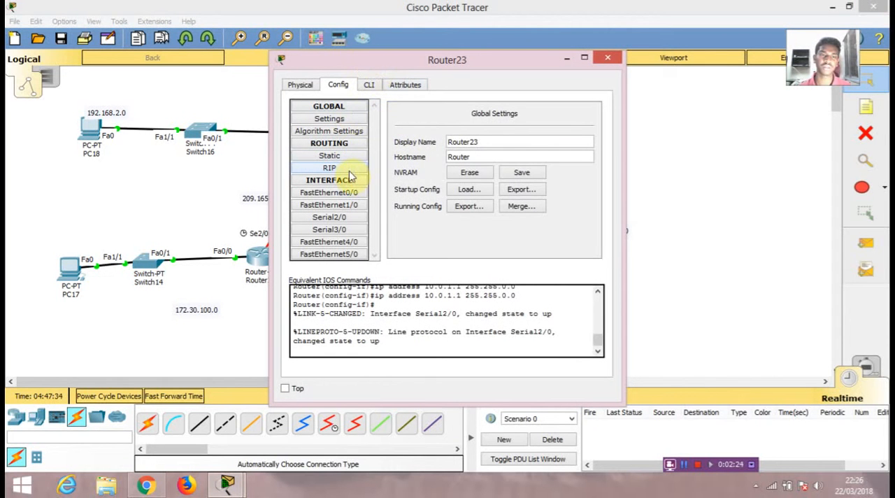
pyautogui.click(353, 193)
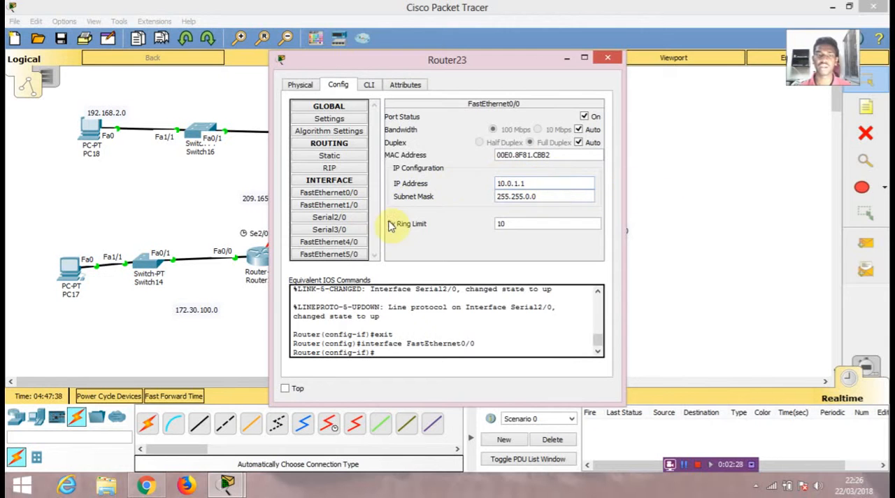
pyautogui.click(325, 219)
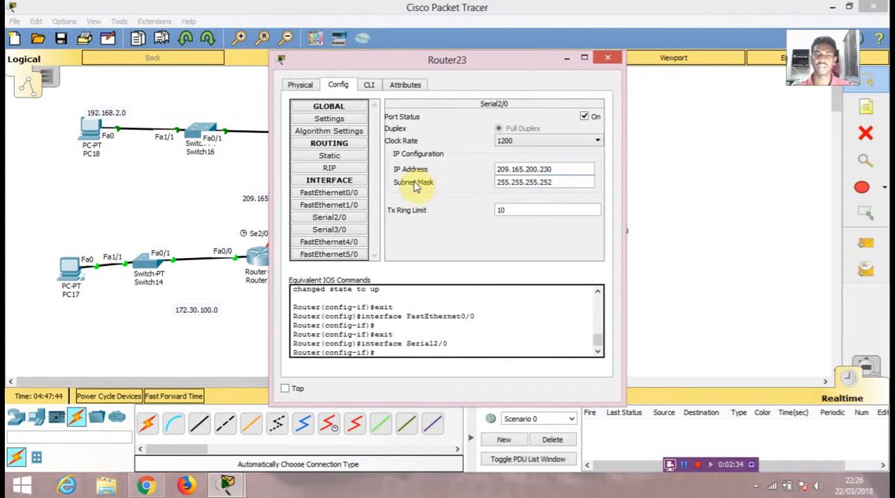
pyautogui.click(608, 58)
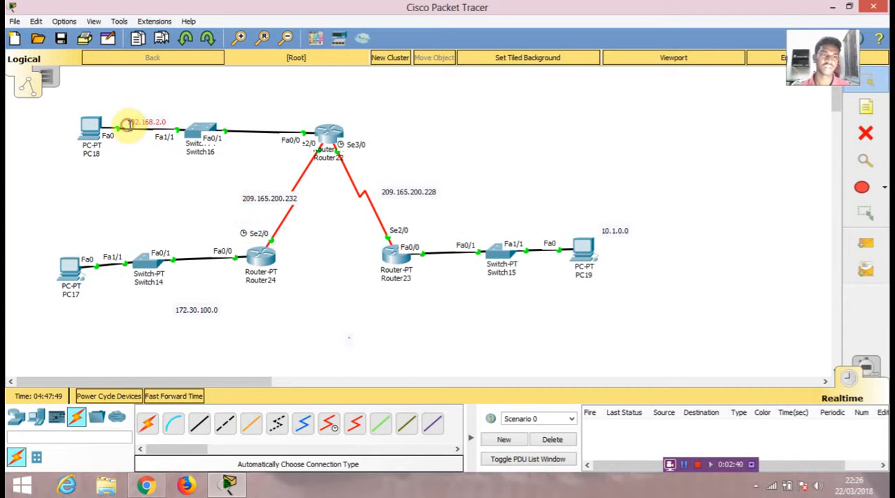
# - Move the 192.168.2.0 network label from above PC18 to the link between PC18 and Switch16
pyautogui.moveTo(48, 103); pyautogui.dragTo(284, 315)
pyautogui.click(330, 323)
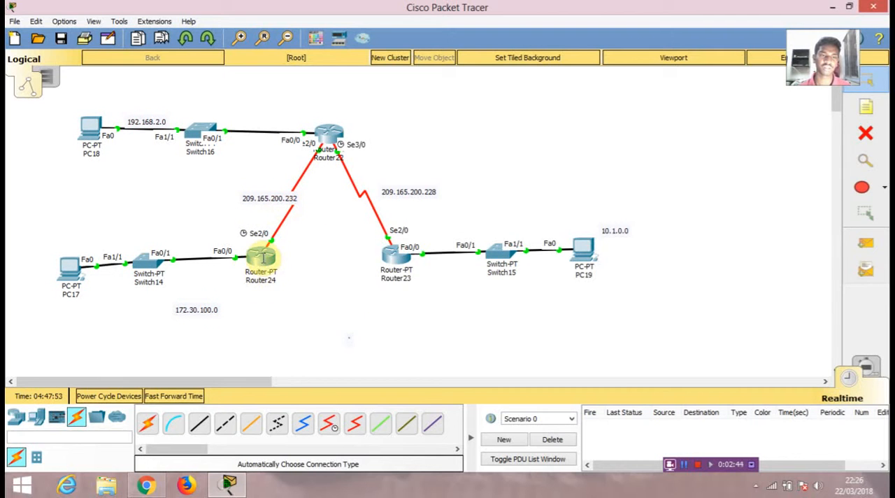
# - In Router24's command line, enter global configuration mode with conf t and start RIP configuration with router rip
pyautogui.click(260, 255)
pyautogui.click(370, 85)
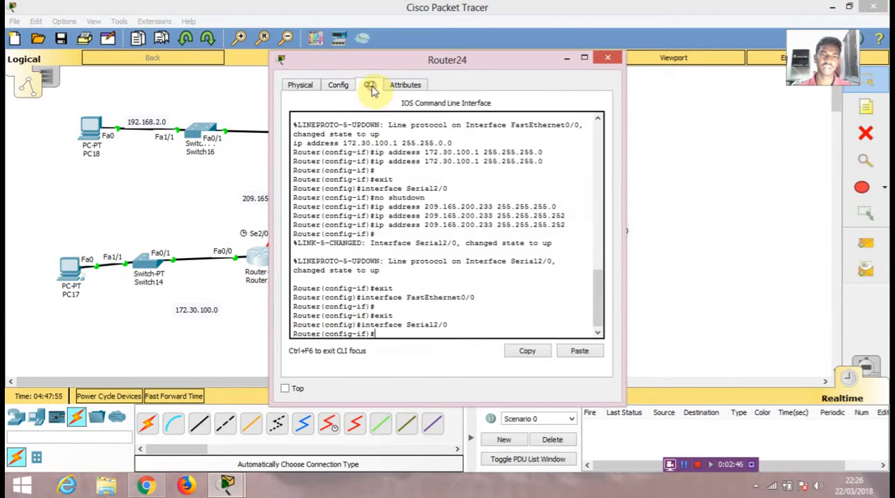
pyautogui.hotkey('ctrl', 'z')
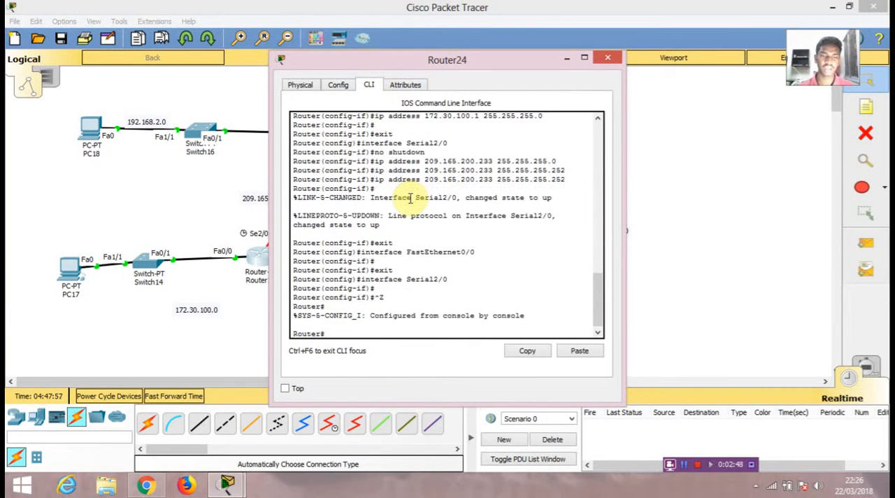
pyautogui.write('conf t')
pyautogui.press('Return')
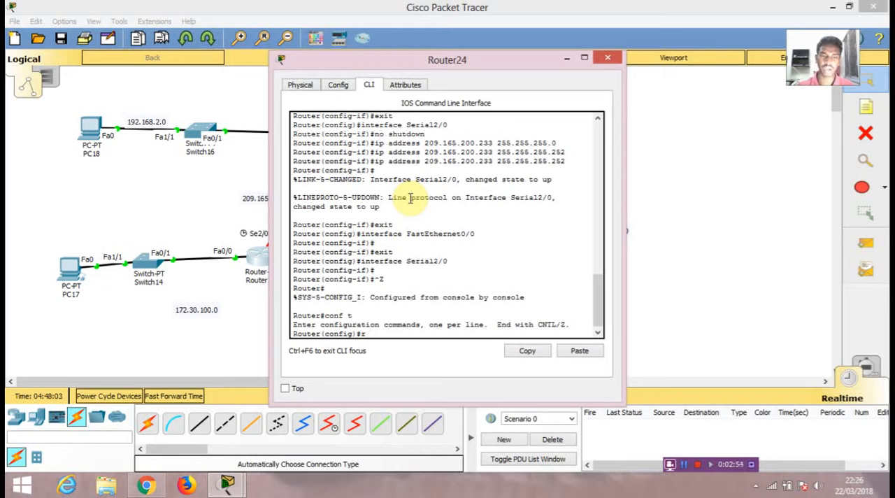
pyautogui.write('router rip')
pyautogui.press('Return')
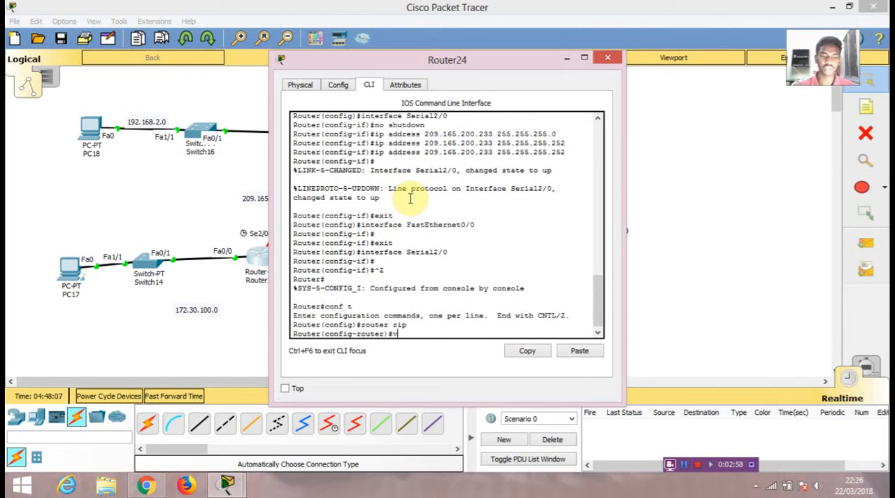
# - Set RIP on Router24 to version 2 and turn off automatic summarization with no auto
pyautogui.write('v 2')
pyautogui.press('Return')
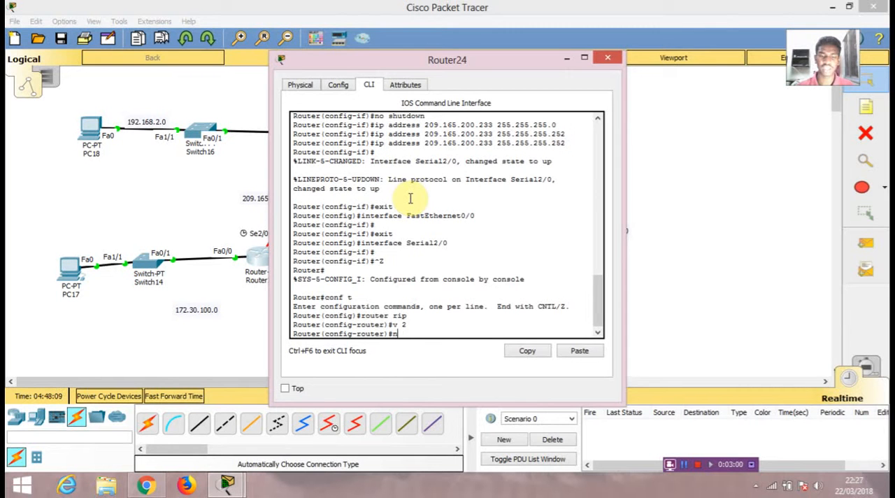
pyautogui.write('no aut')
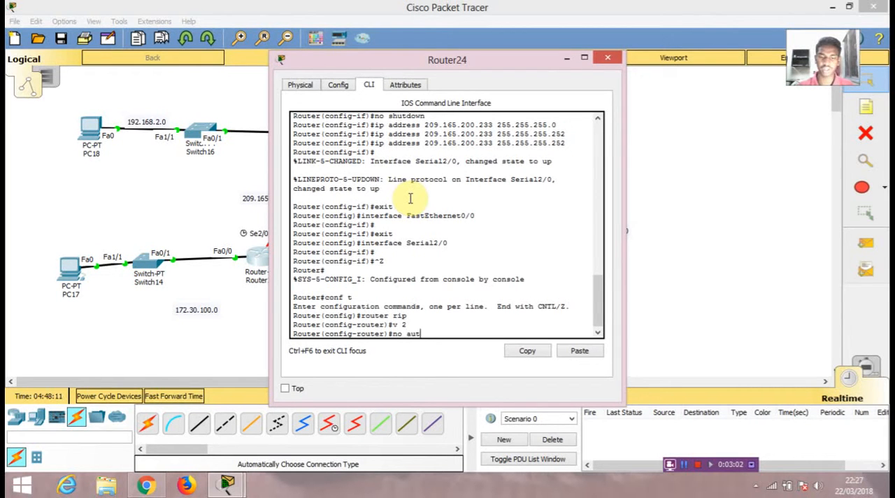
pyautogui.write('o')
pyautogui.press('Return')
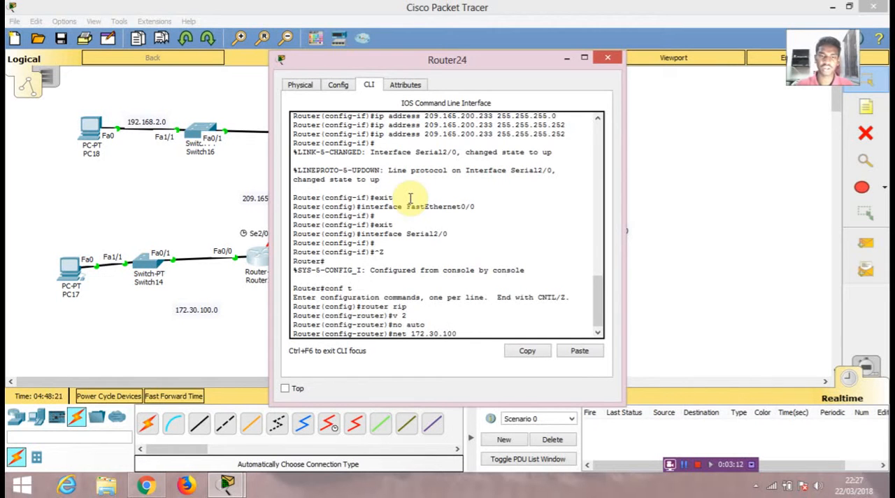
# - Add networks 172.30.100.0 and 209.165.200.232 to Router24's RIP process and return to privileged mode
pyautogui.press('Return')
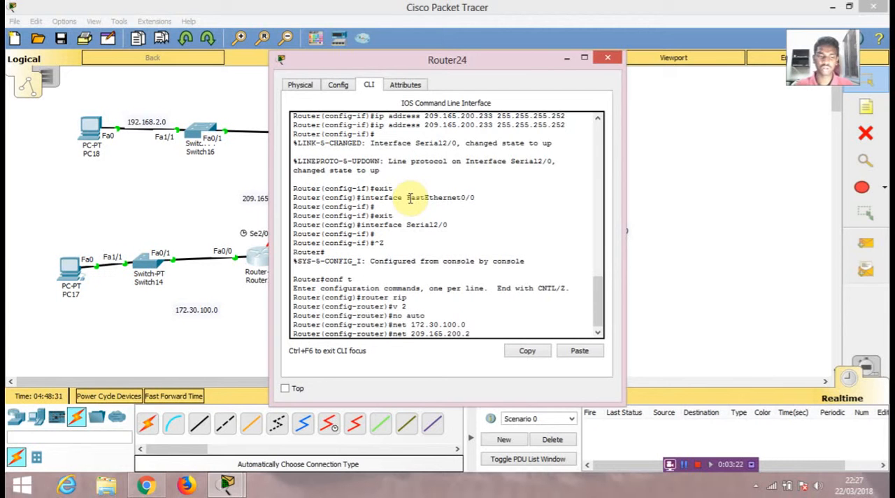
pyautogui.press('Return')
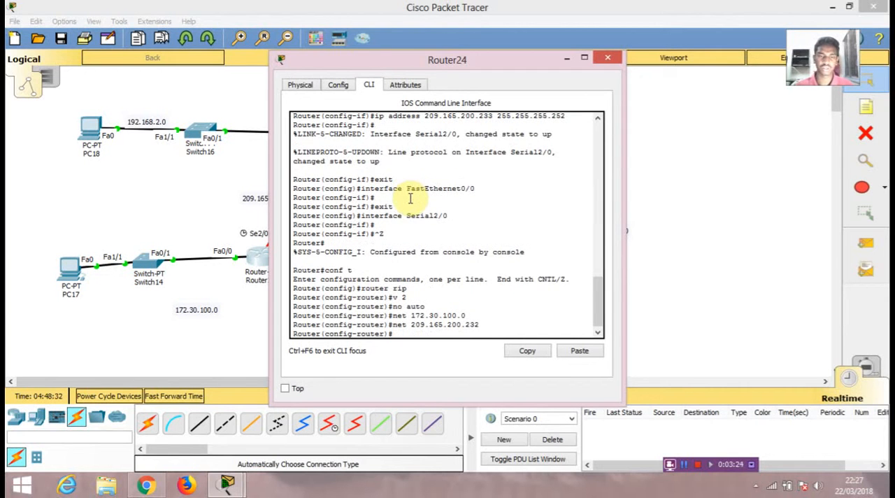
pyautogui.hotkey('ctrl', 'z')
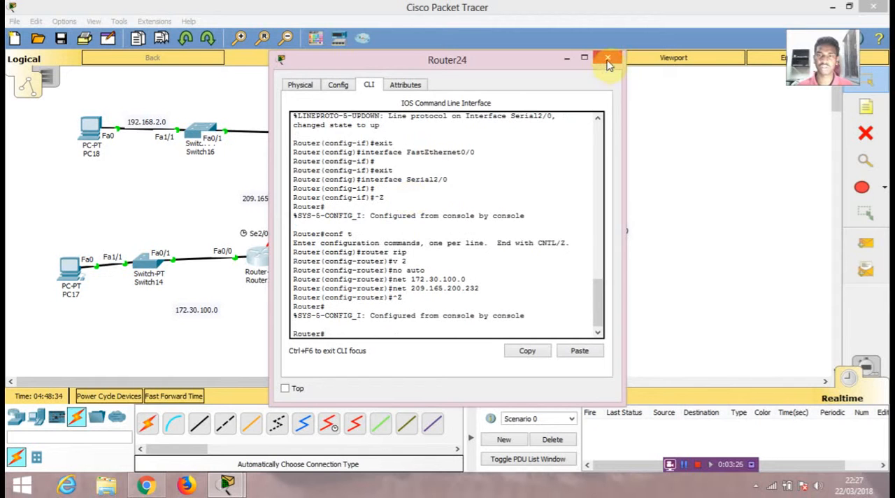
# - Open Router22's command line, enter global configuration mode with conf t and start RIP configuration with router rip
pyautogui.click(607, 57)
pyautogui.click(326, 142)
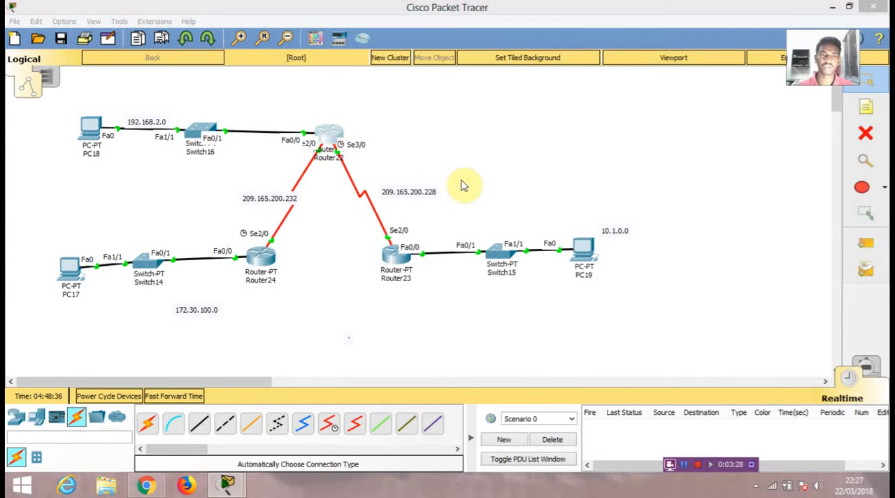
pyautogui.click(368, 85)
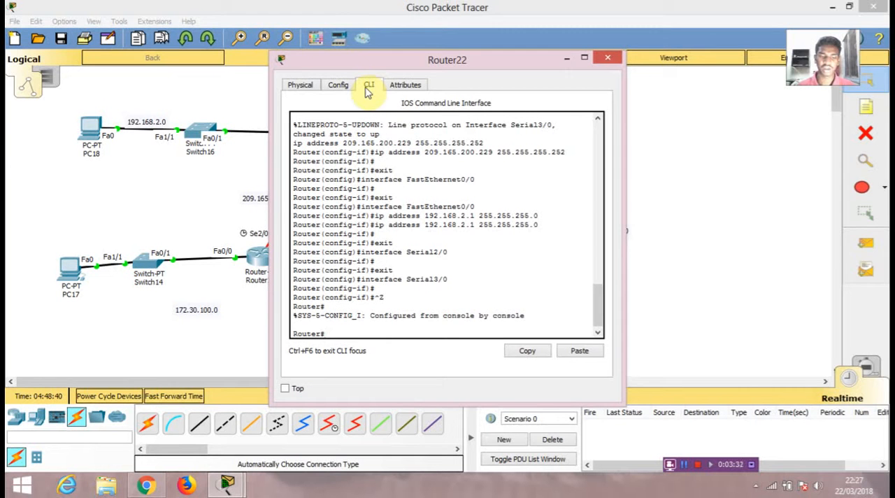
pyautogui.write('conf t')
pyautogui.press('Return')
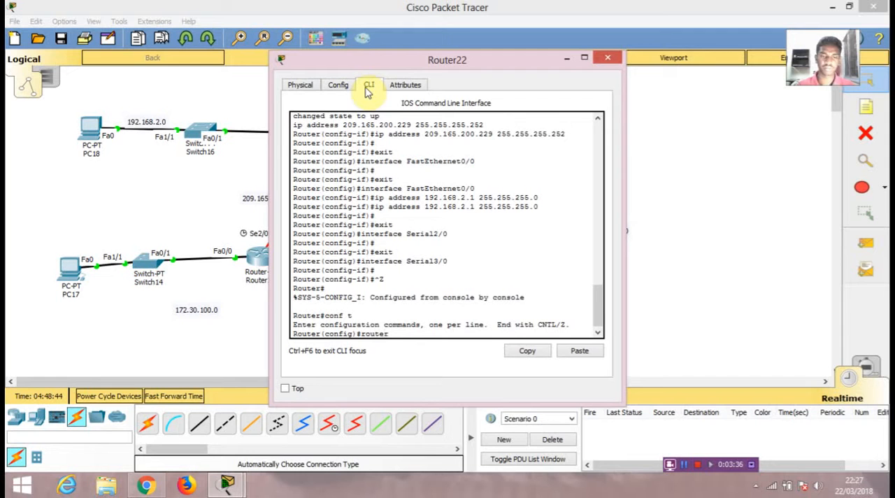
pyautogui.write('router rip')
pyautogui.press('Return')
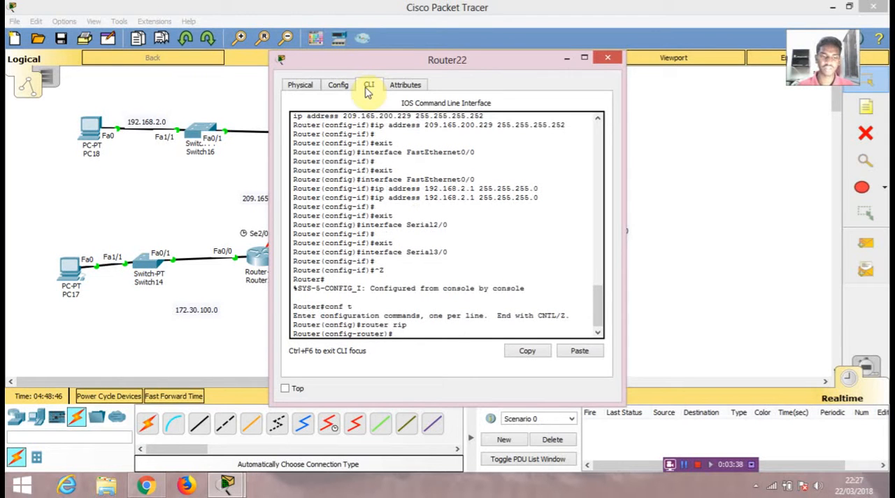
# - Set RIP on Router22 to version 2 and turn off automatic summarization with no auto
pyautogui.write('v 2')
pyautogui.press('Return')
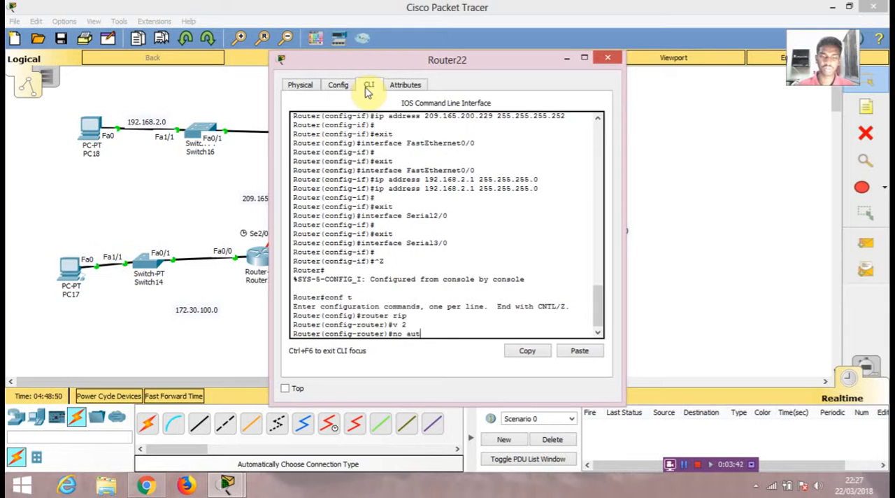
pyautogui.write('no auto')
pyautogui.press('Return')
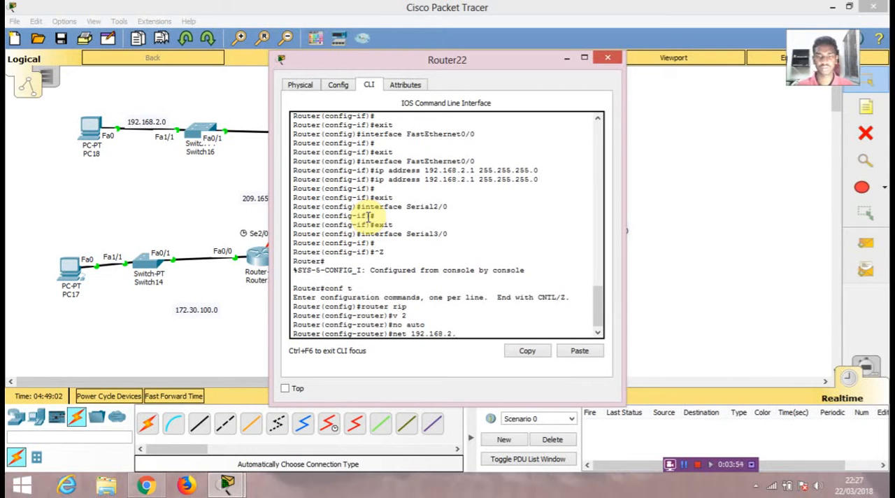
# - Add networks 192.168.2.0 and 209.165.200.232 to Router22's RIP process with the net command
pyautogui.press('Return')
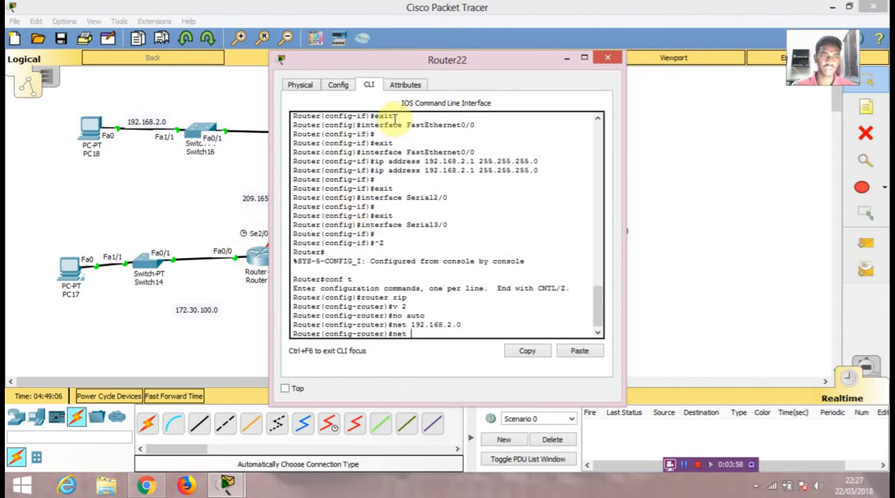
pyautogui.moveTo(440, 62); pyautogui.dragTo(568, 73)
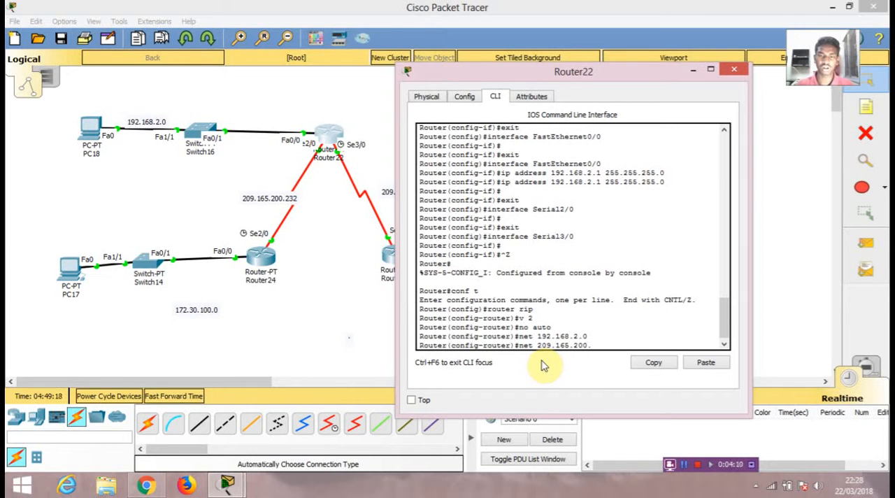
pyautogui.write('23')
pyautogui.press('Return')
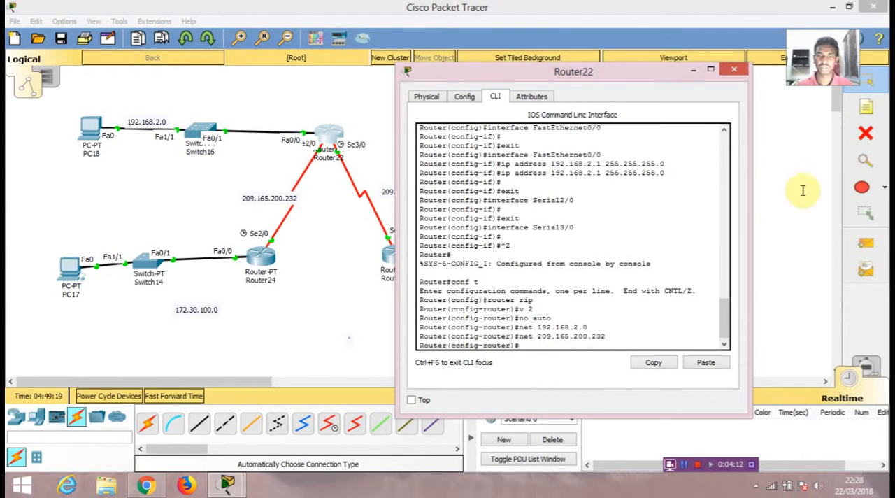
pyautogui.click(691, 72)
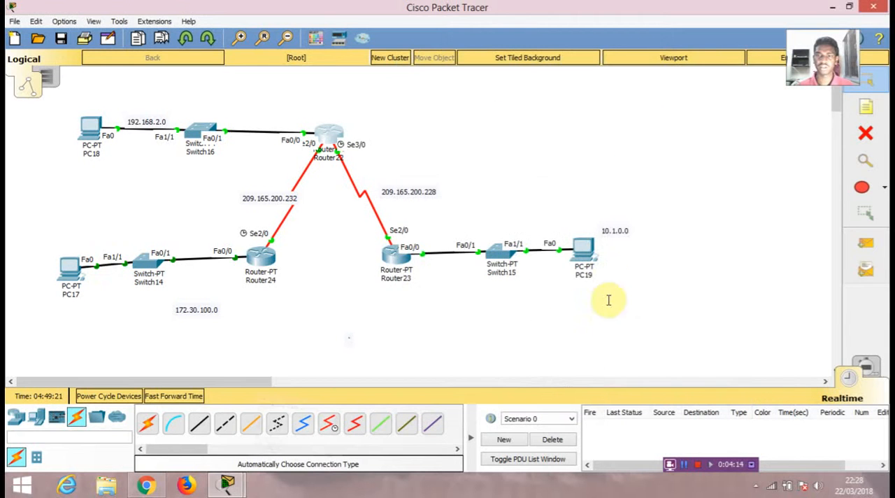
# - Test connectivity with a simple PDU from PC18 to PC17 twice, deleting the scenario after each attempt
pyautogui.click(866, 243)
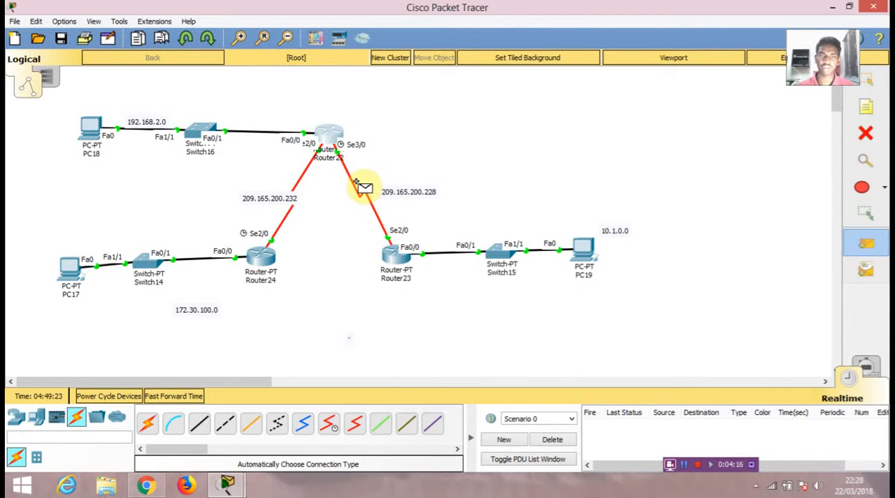
pyautogui.click(89, 129)
pyautogui.click(71, 267)
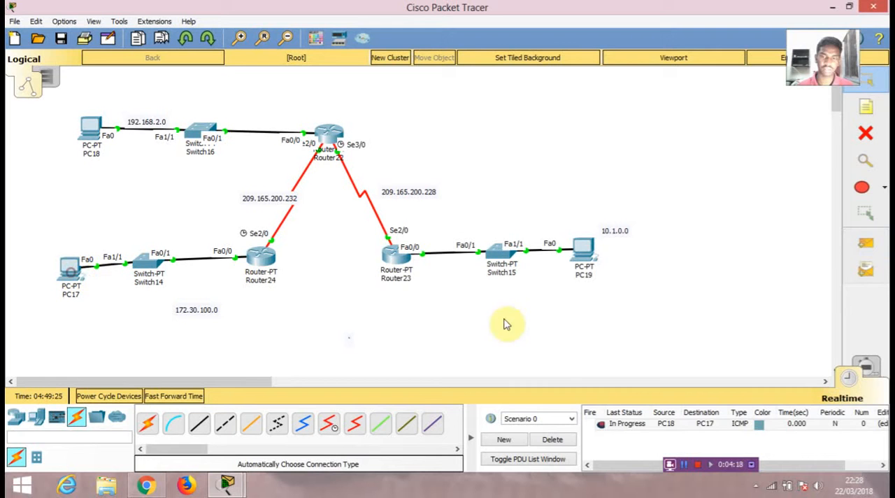
pyautogui.click(552, 439)
pyautogui.click(865, 244)
pyautogui.click(91, 130)
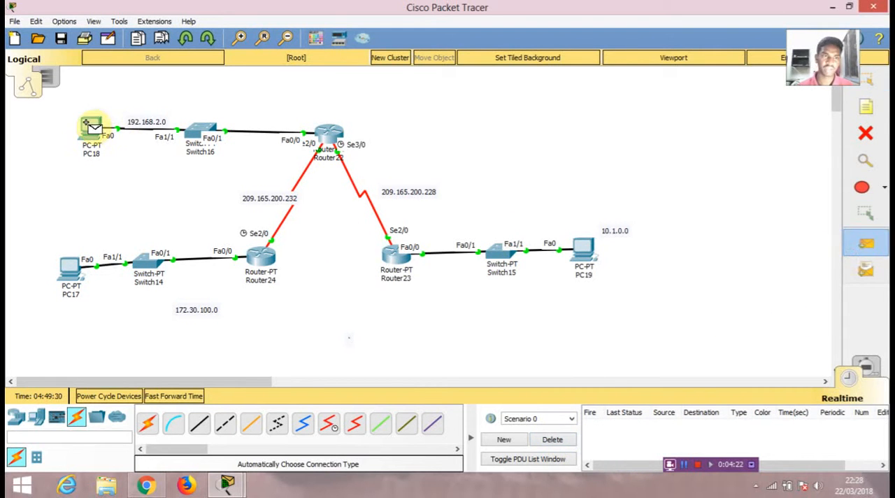
pyautogui.click(65, 282)
pyautogui.click(551, 439)
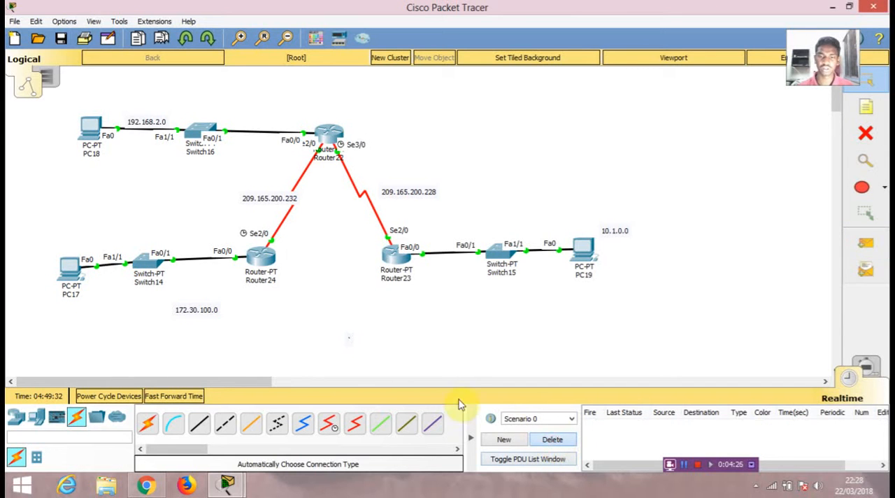
# - Test connectivity with a simple PDU from PC17 to PC19, and delete the scenario
pyautogui.click(865, 244)
pyautogui.click(69, 271)
pyautogui.click(584, 253)
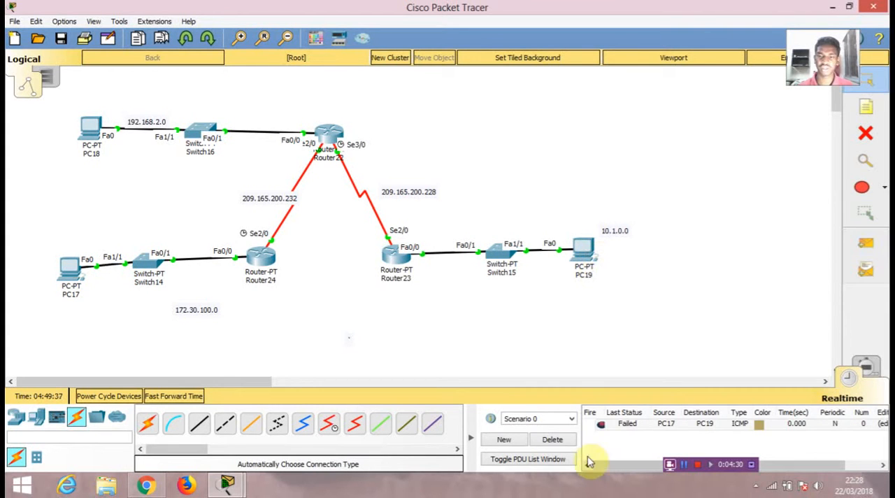
pyautogui.click(552, 440)
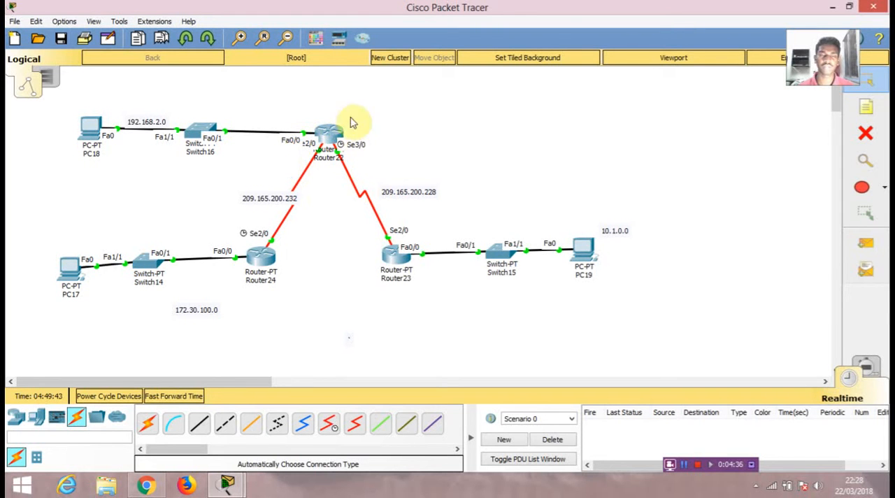
# - In Router23's command line, leave interface configuration, enter global configuration mode with conf t and start RIP configuration with router rip
pyautogui.click(401, 257)
pyautogui.moveTo(423, 61); pyautogui.dragTo(633, 58)
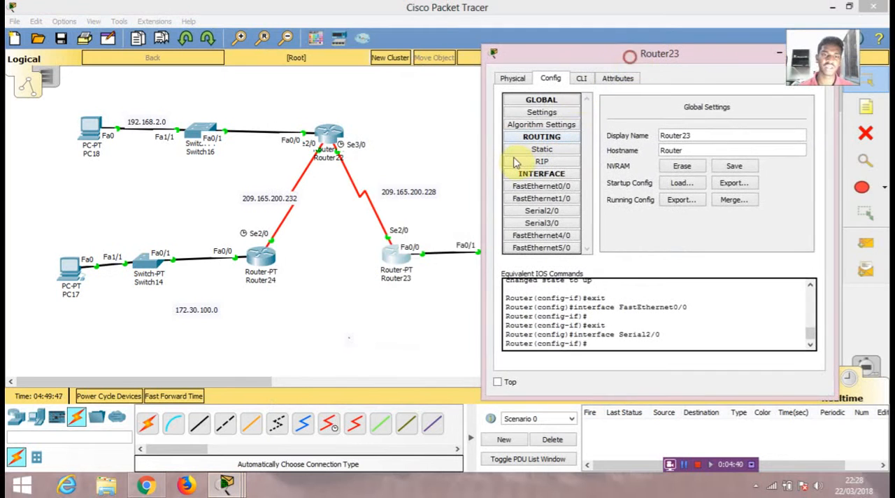
pyautogui.click(580, 79)
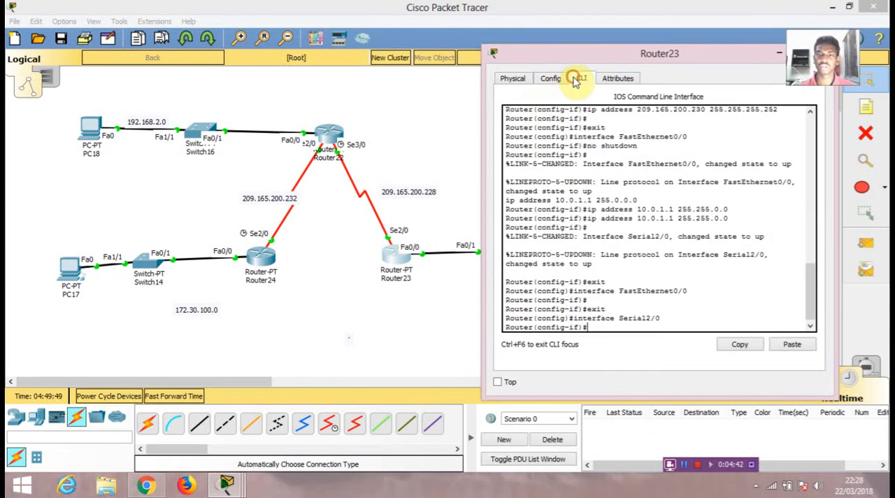
pyautogui.hotkey('ctrl', 'z')
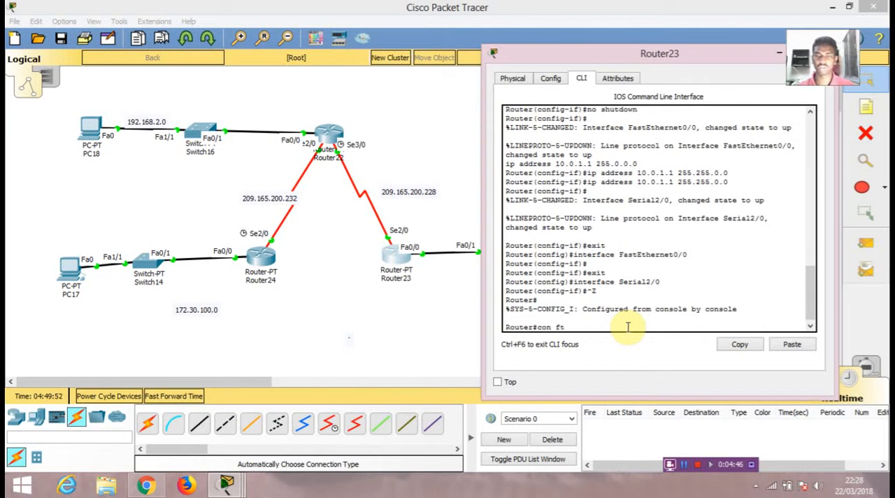
pyautogui.write('conf')
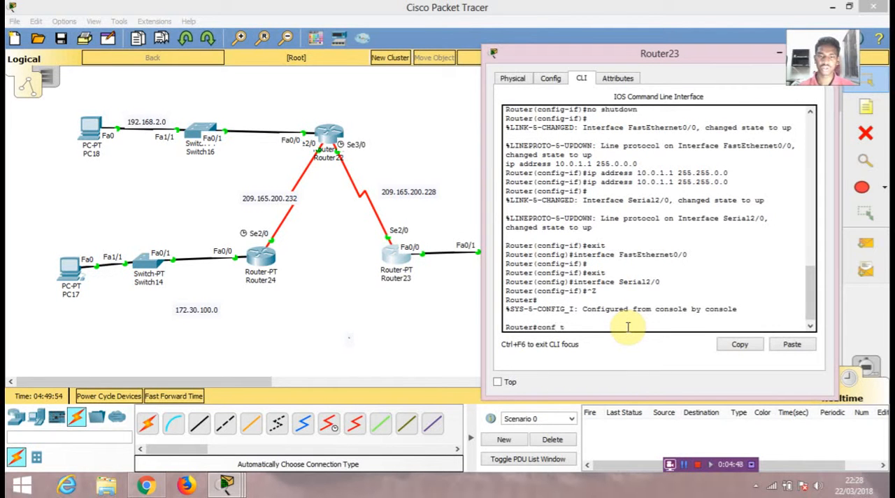
pyautogui.write(' t')
pyautogui.press('Return')
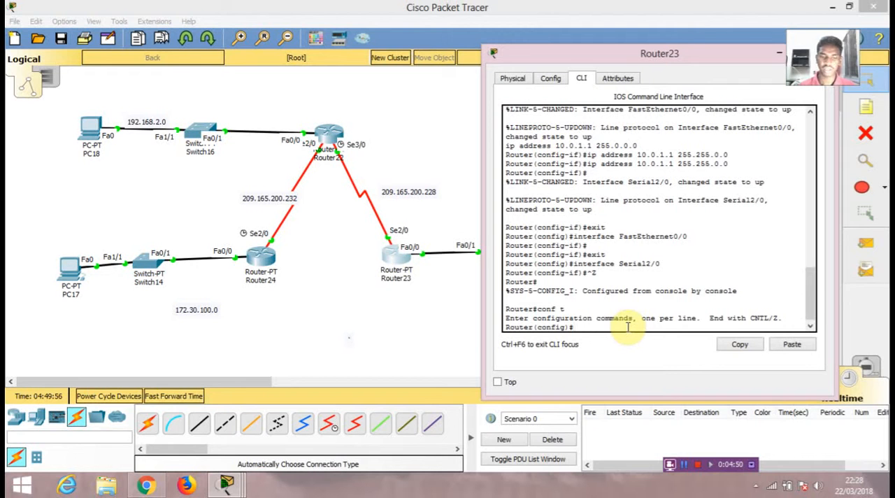
pyautogui.write('router ri')
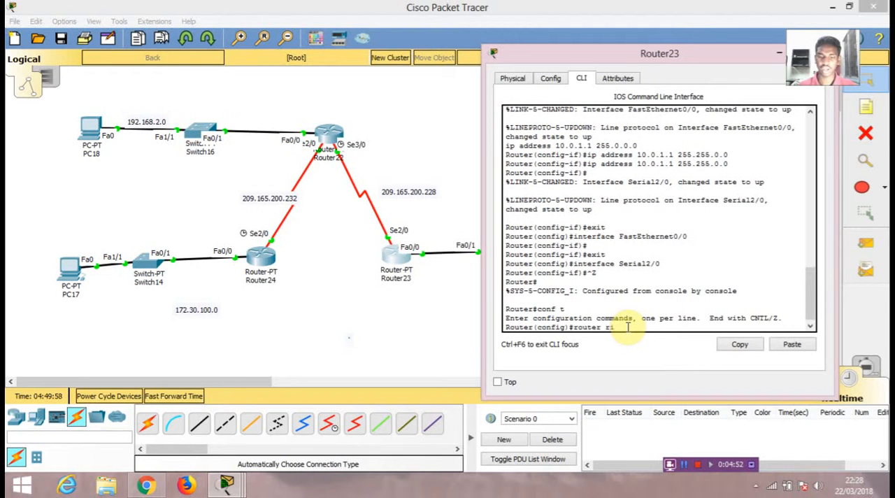
pyautogui.write('p')
pyautogui.press('Return')
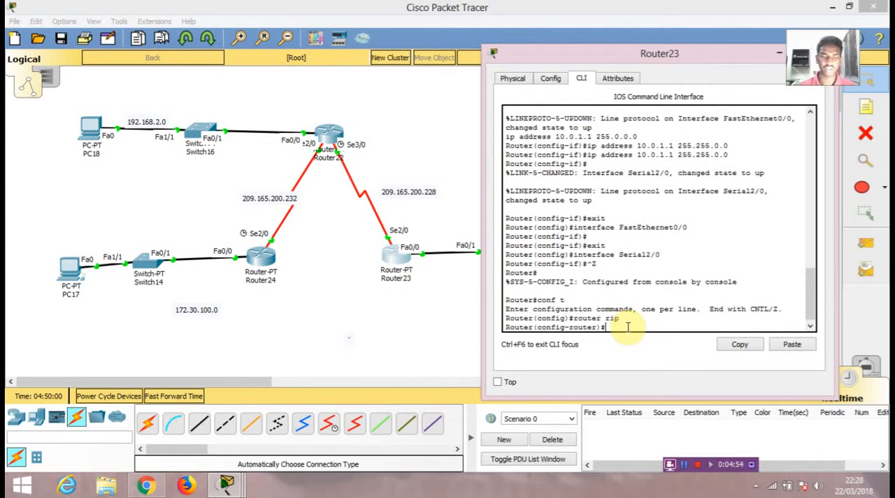
# - Set RIP on Router23 to version 2 and turn off automatic summarization with no auto
pyautogui.write('v 2')
pyautogui.press('Return')
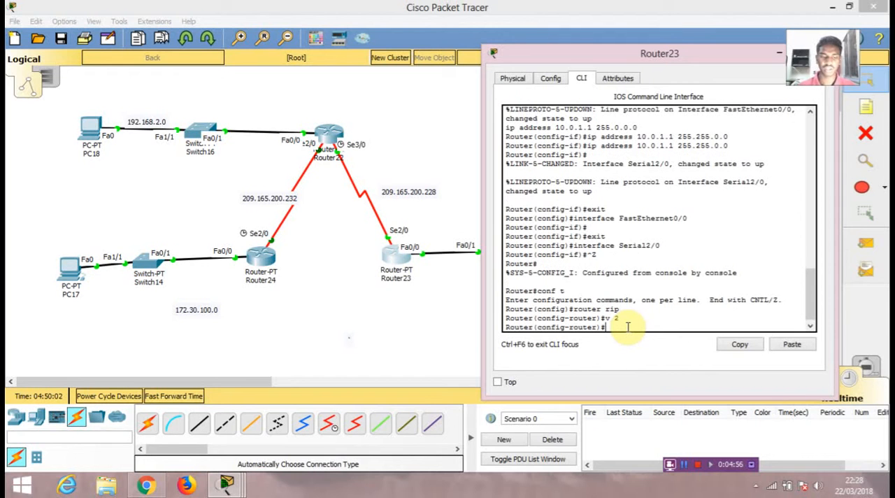
pyautogui.write('no auto')
pyautogui.press('Return')
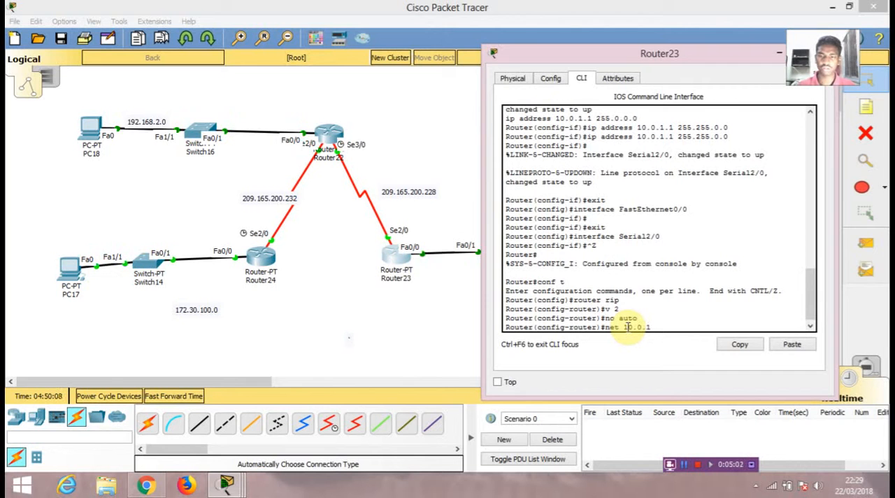
# - Add networks 10.0.1.0 and 209.165.200.228 to Router23's RIP process and return to privileged mode
pyautogui.write('net 10.0.1.0')
pyautogui.press('Return')
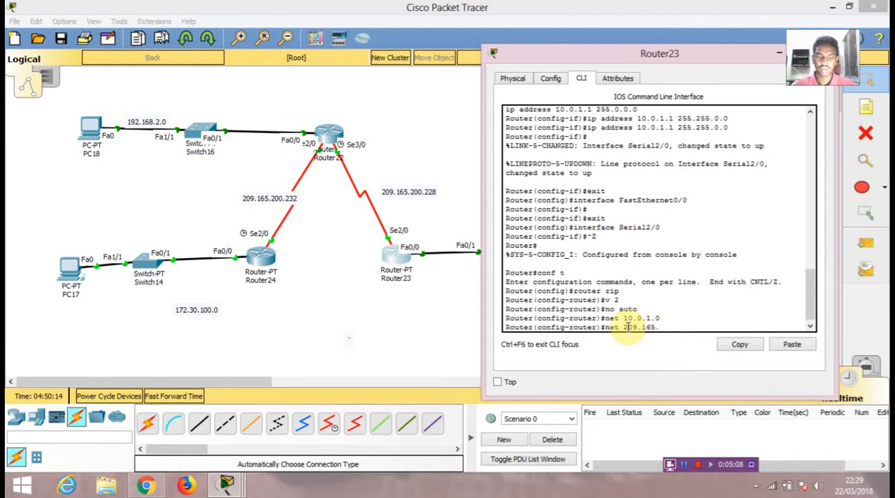
pyautogui.write('228')
pyautogui.press('Return')
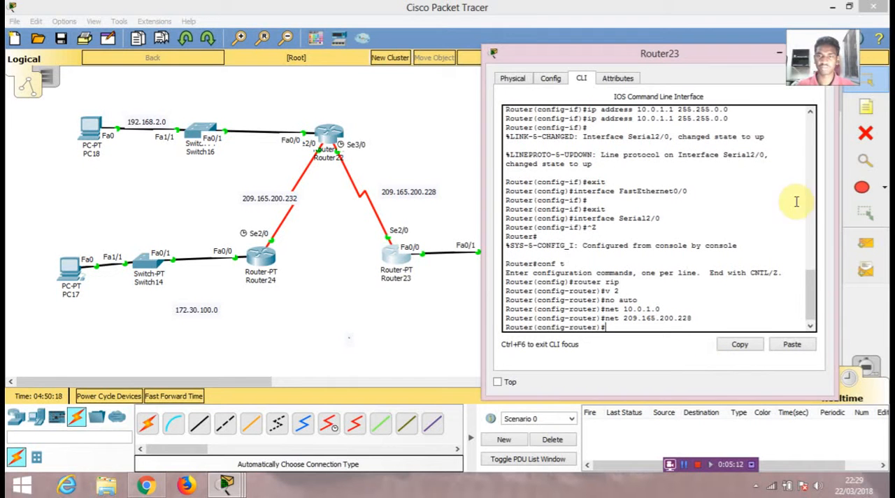
pyautogui.hotkey('ctrl', 'z')
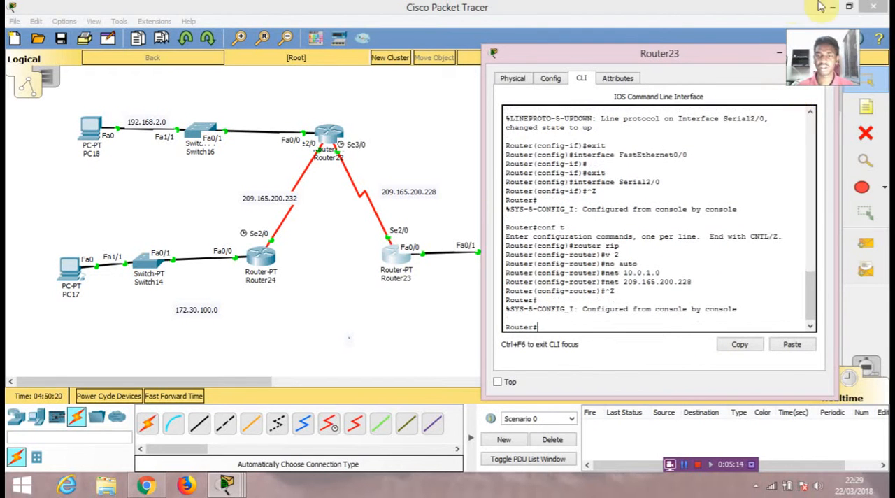
pyautogui.click(828, 53)
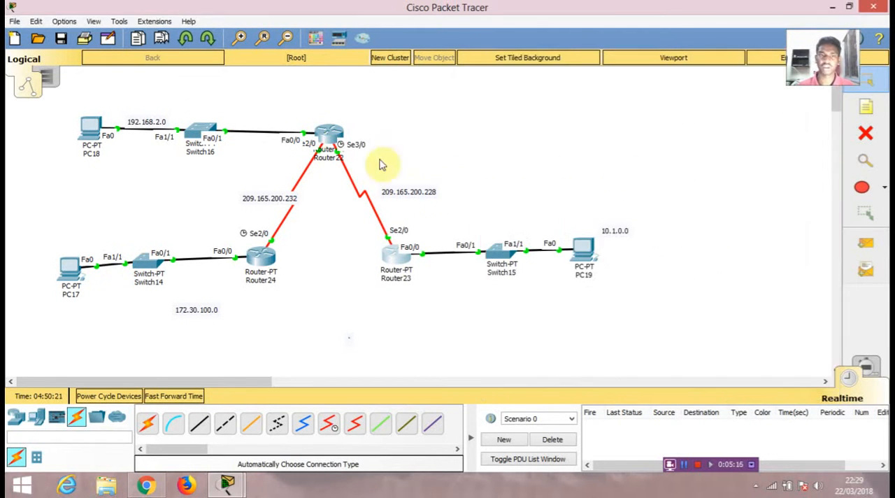
# - Add network 209.165.200.228 to Router22's RIP process and return to privileged mode
pyautogui.click(329, 143)
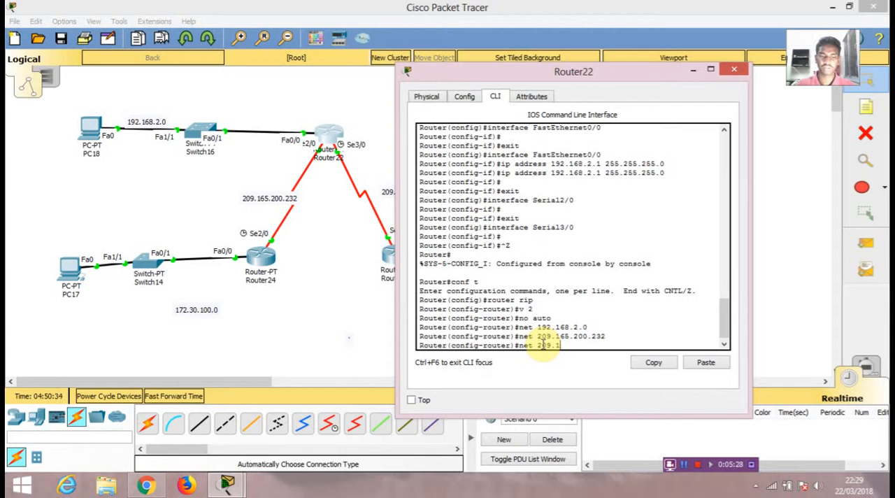
pyautogui.write('20')
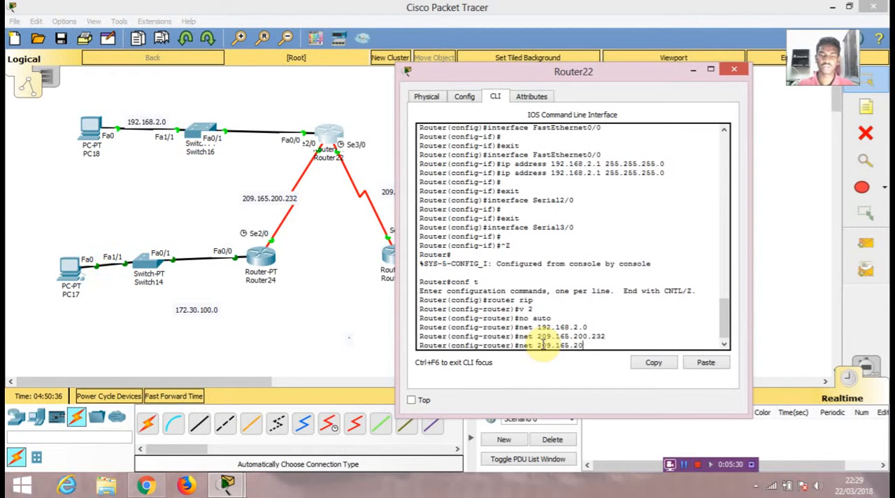
pyautogui.write('0.228')
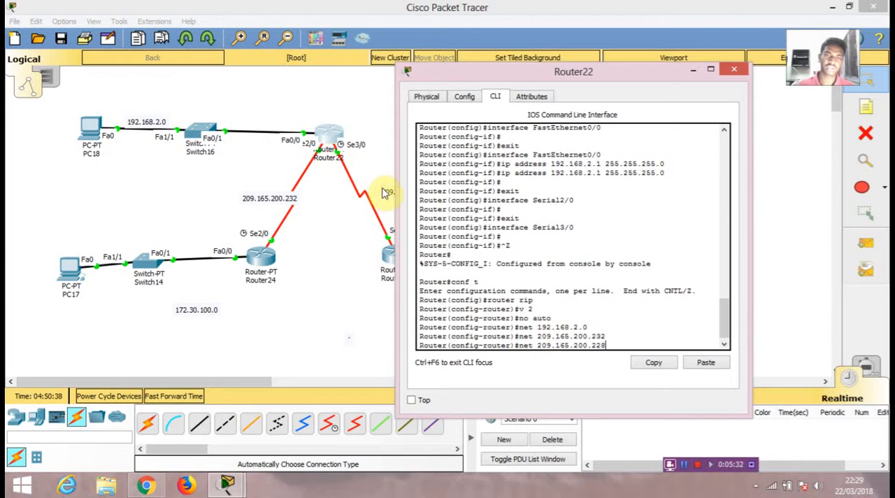
pyautogui.press('Return')
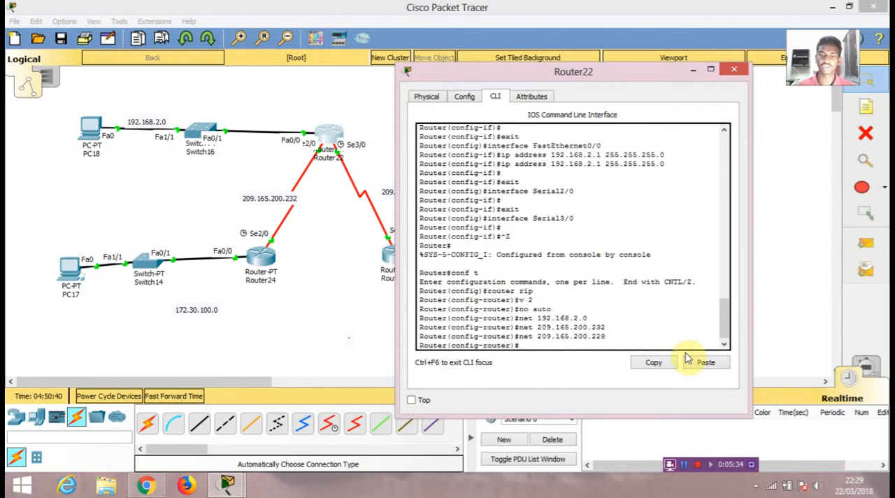
pyautogui.hotkey('ctrl', 'z')
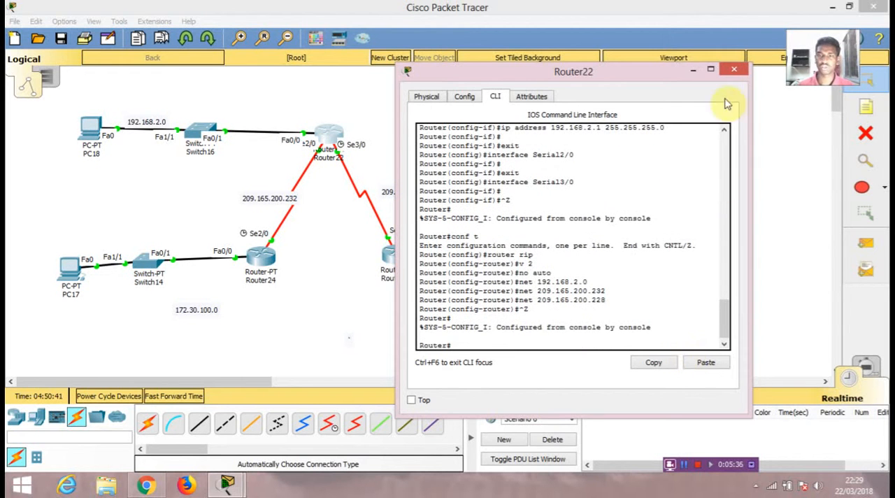
pyautogui.click(733, 68)
# - Test connectivity with a simple PDU from PC19 to PC18, and delete the scenario
pyautogui.click(866, 242)
pyautogui.click(582, 263)
pyautogui.click(87, 132)
pyautogui.click(568, 442)
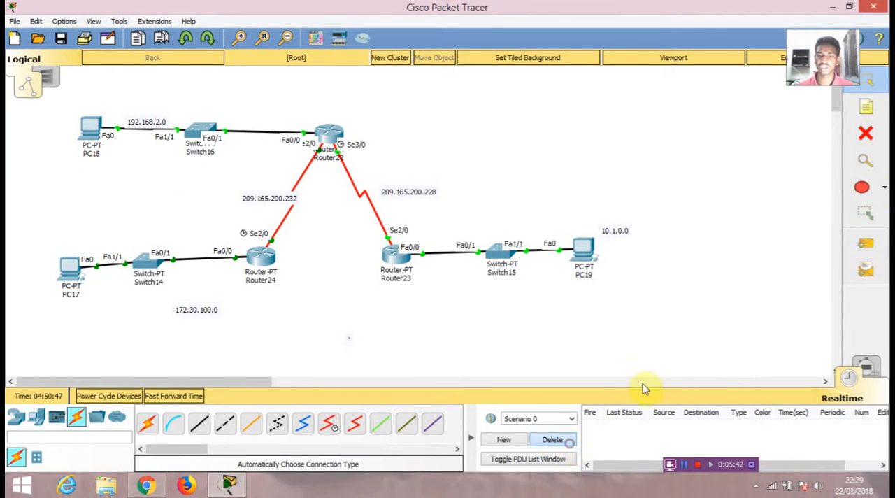
# - Test connectivity with a simple PDU from PC19 to PC17, and delete the scenario
pyautogui.click(874, 239)
pyautogui.click(589, 259)
pyautogui.click(72, 279)
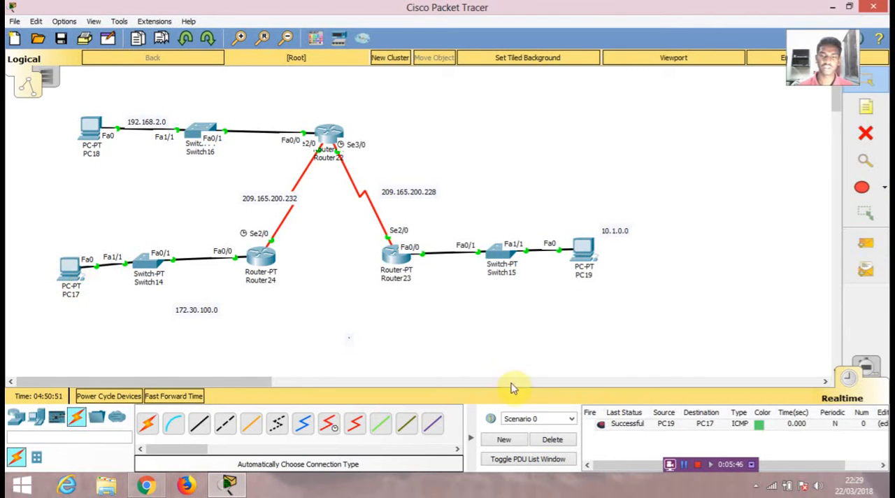
pyautogui.click(563, 441)
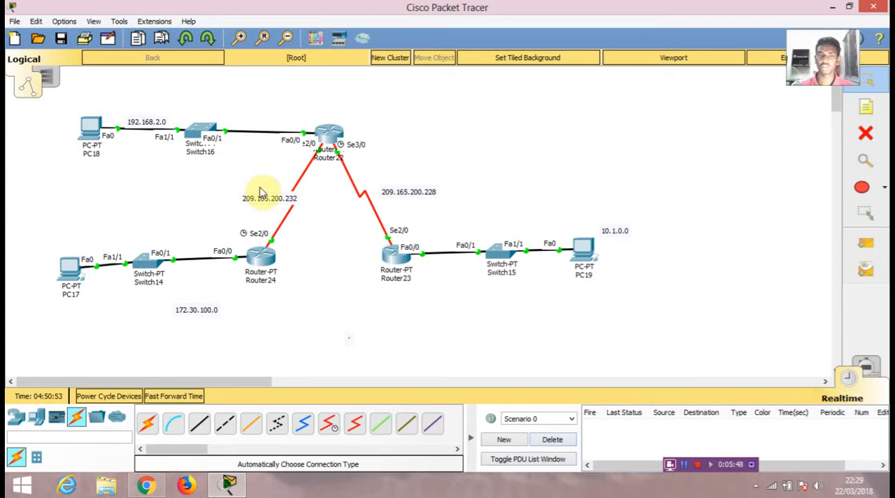
# - Inspect Router23's routing table, then close it and leave inspect mode
pyautogui.click(866, 161)
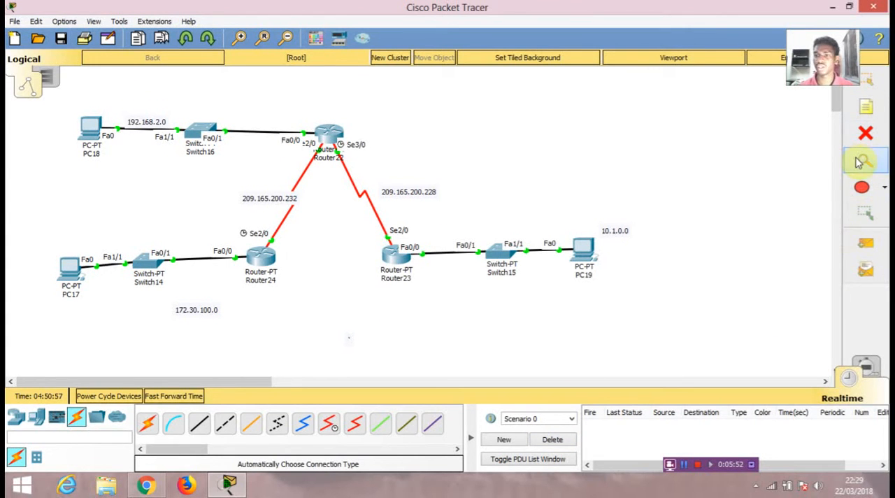
pyautogui.click(395, 253)
pyautogui.click(428, 263)
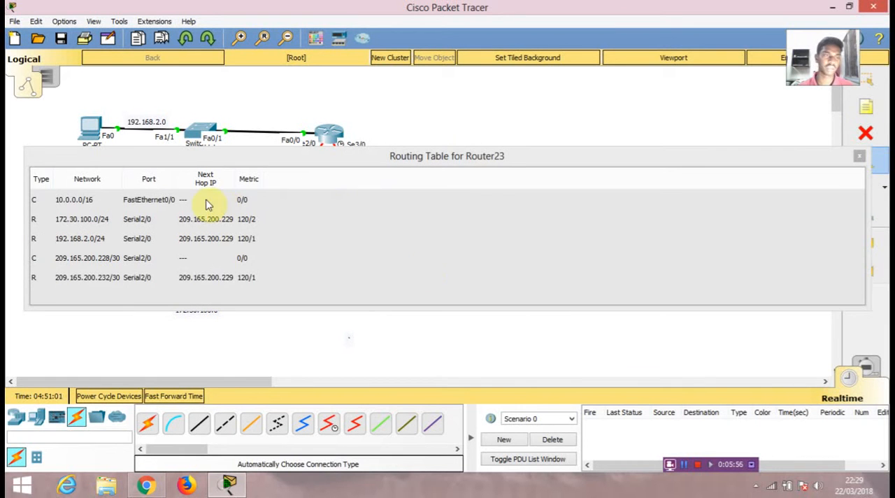
pyautogui.click(859, 156)
pyautogui.press('Escape')
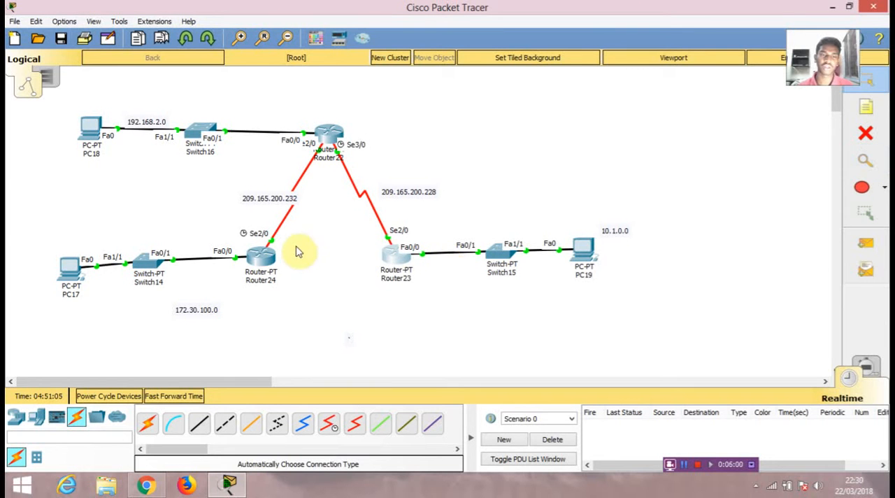
# - Display Router22's routing table with sh ip ro in its command line, and close the router window
pyautogui.click(330, 129)
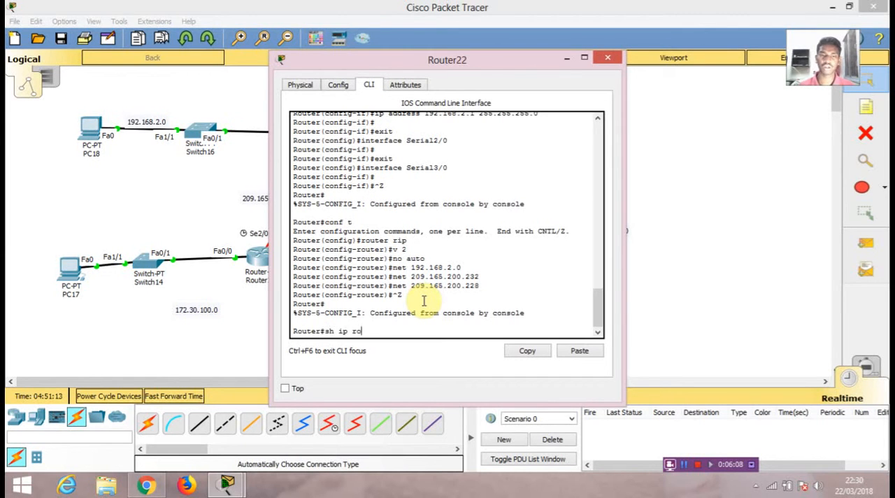
pyautogui.write('sh ip ro')
pyautogui.press('Return')
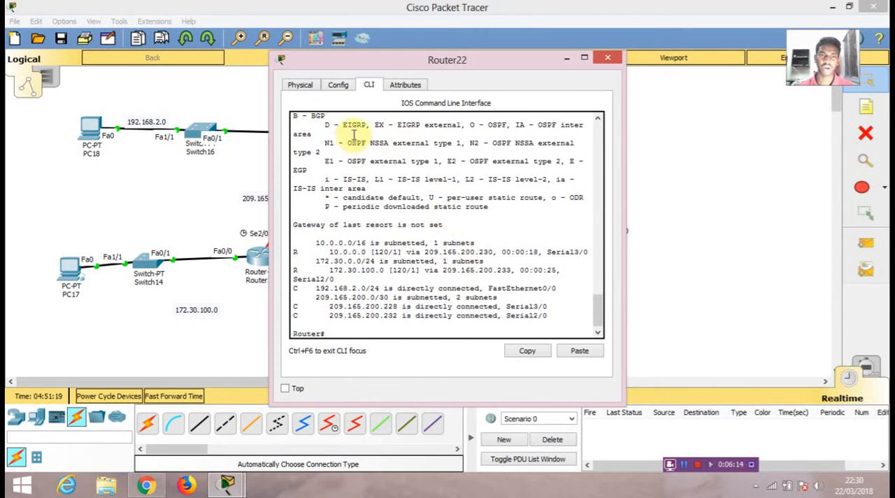
pyautogui.click(610, 58)
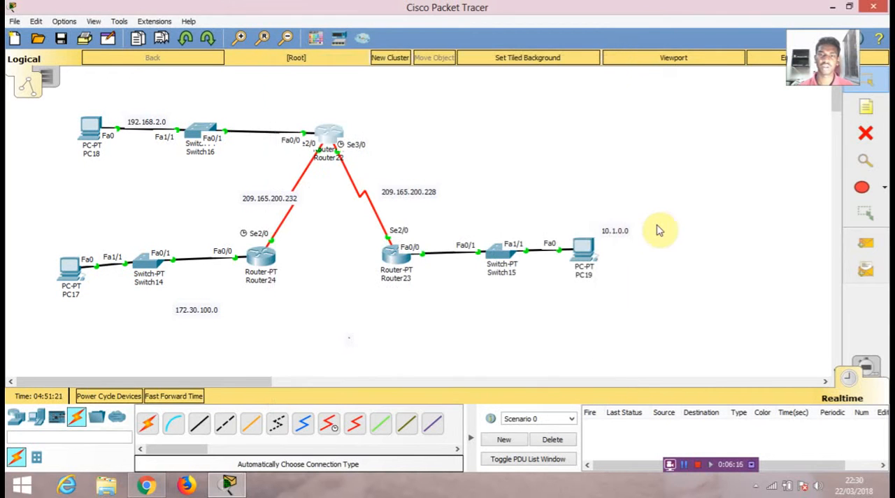
# - Ping 10.0.1.10 from PC18's command prompt, and close the PC window
pyautogui.click(91, 131)
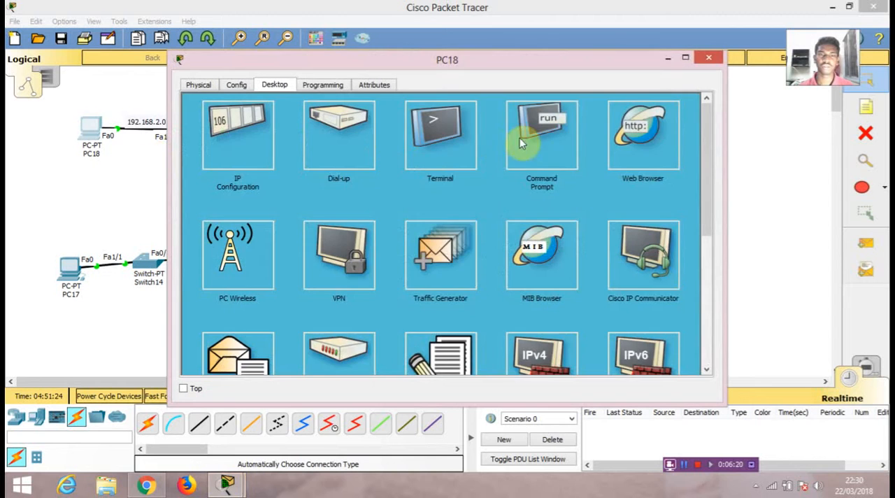
pyautogui.click(537, 150)
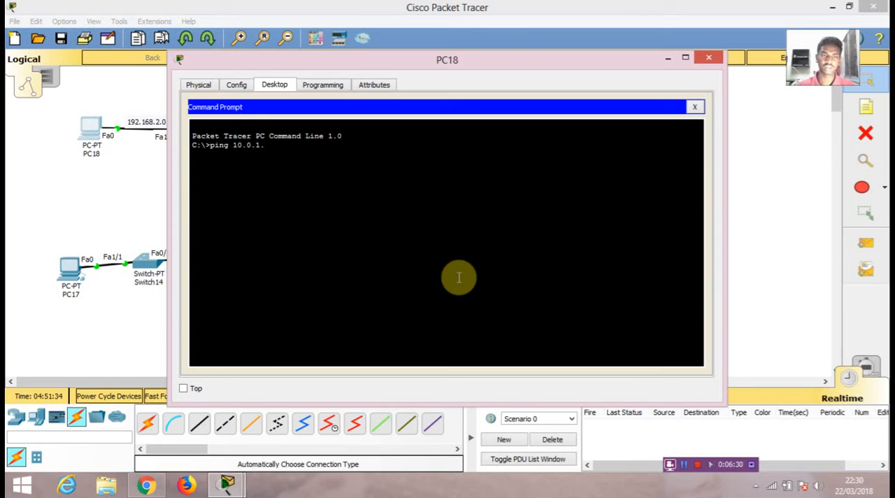
pyautogui.press('Return')
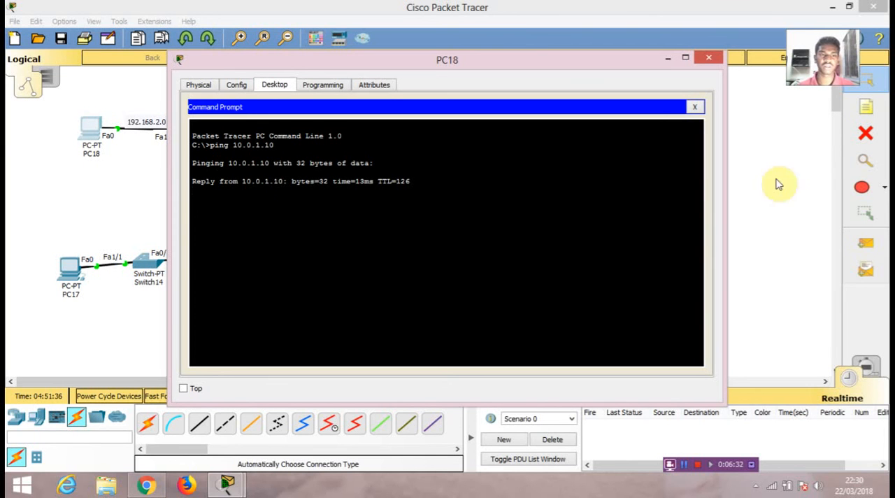
pyautogui.click(708, 58)
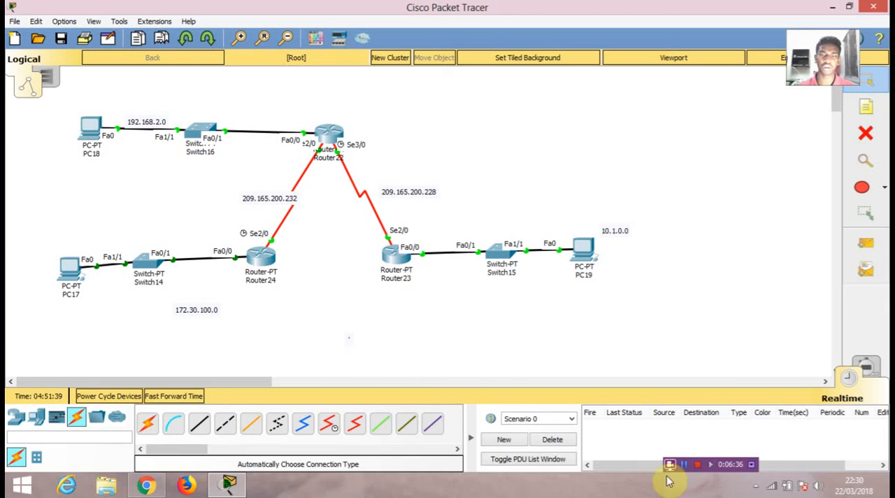